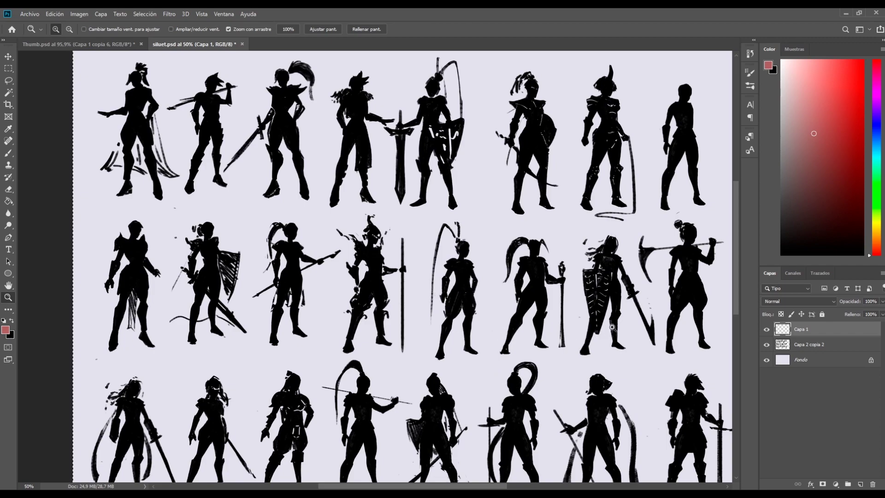
# Step: Zoom in and pan across the upper rows of the black silhouette sheet
pyautogui.moveTo(647, 341); pyautogui.dragTo(594, 357)
pyautogui.rightClick(528, 344)
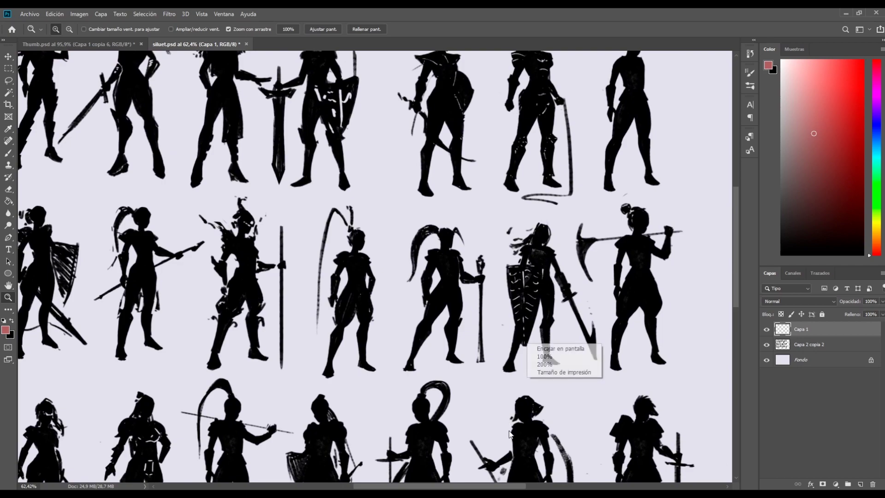
pyautogui.click(540, 189)
pyautogui.moveTo(524, 164); pyautogui.dragTo(538, 232)
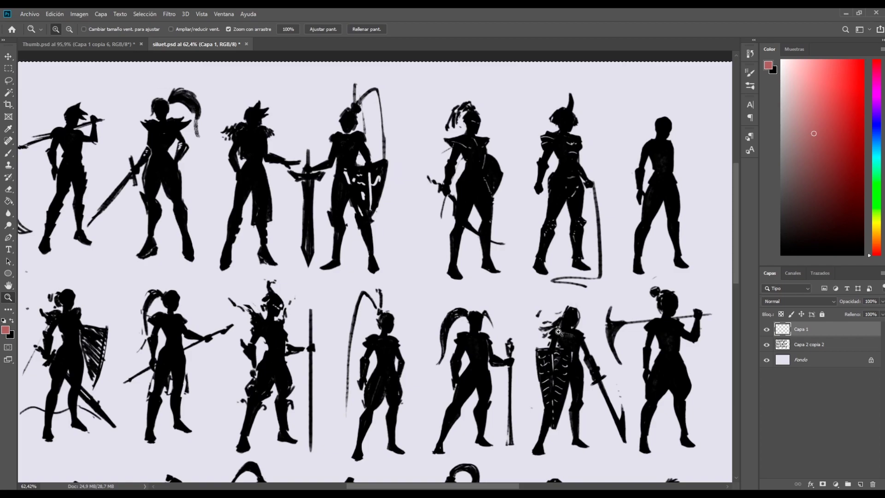
pyautogui.moveTo(533, 349); pyautogui.dragTo(525, 287)
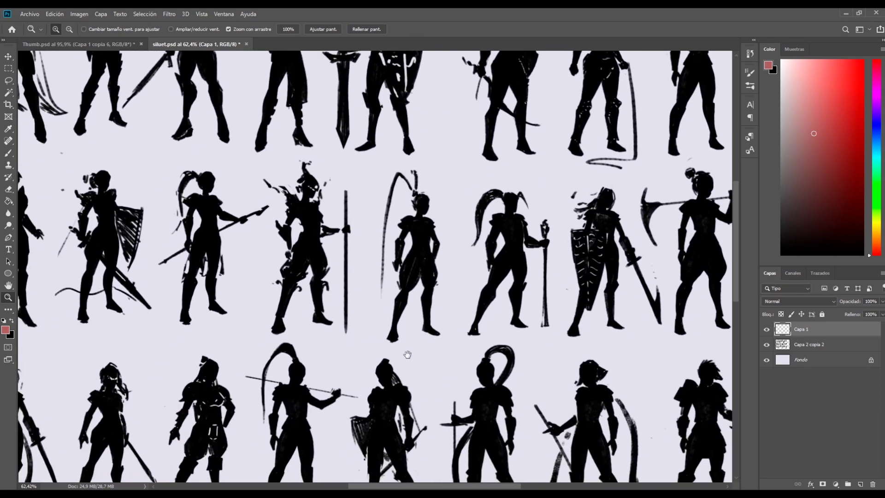
pyautogui.moveTo(406, 354); pyautogui.dragTo(475, 249)
# Step: Inspect the bottom rows up close, then bring the Pinterest paladin armour board over the canvas
pyautogui.moveTo(428, 344); pyautogui.dragTo(533, 344)
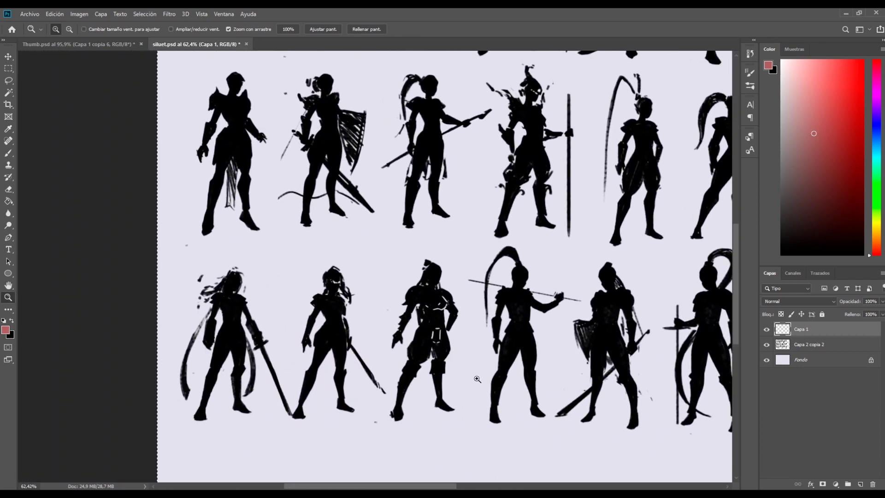
pyautogui.moveTo(468, 389)
pyautogui.mouseDown()
pyautogui.moveTo(482, 389)
pyautogui.moveTo(367, 364)
pyautogui.mouseUp()
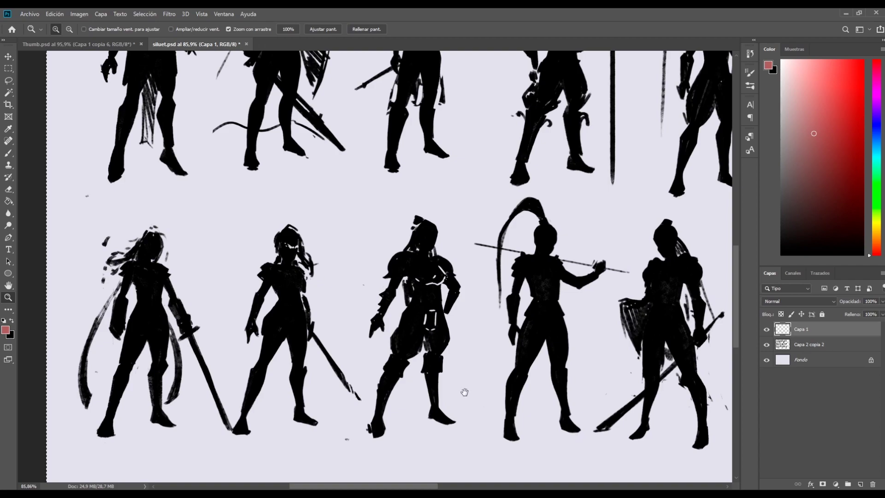
pyautogui.moveTo(489, 389); pyautogui.dragTo(465, 376)
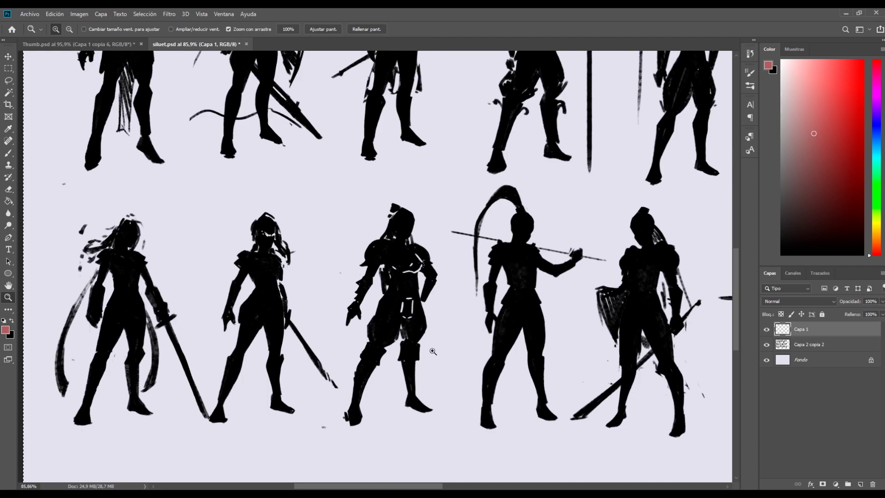
pyautogui.moveTo(427, 359); pyautogui.dragTo(527, 482)
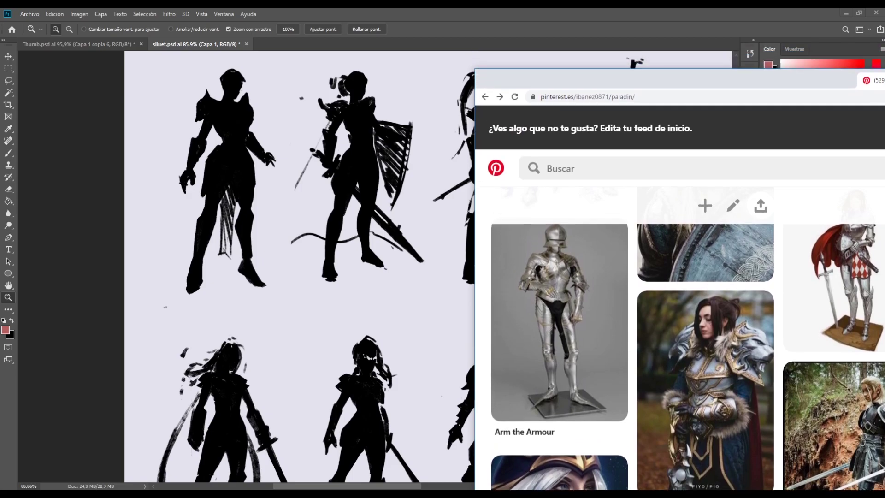
pyautogui.moveTo(883, 78)
pyautogui.mouseDown()
pyautogui.moveTo(454, 14)
pyautogui.moveTo(437, 25)
pyautogui.mouseUp()
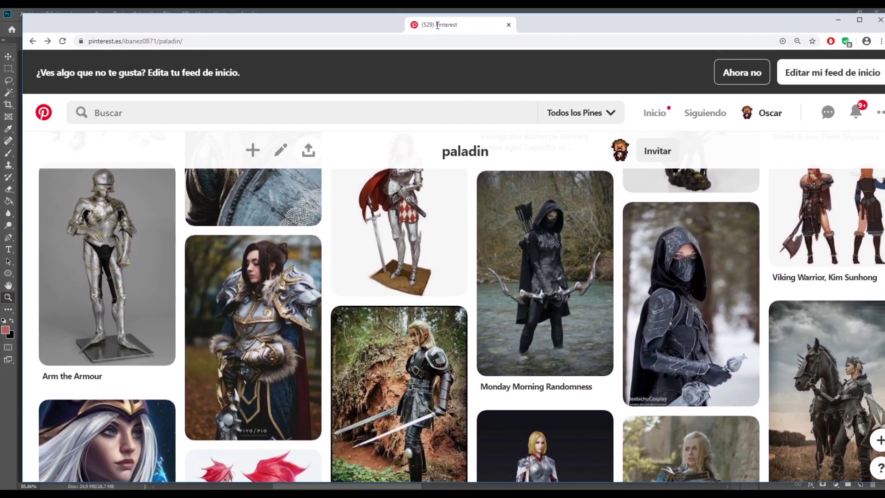
# Step: Push the Pinterest paladin board to the right edge so the silhouette sheet shows again
pyautogui.moveTo(438, 25); pyautogui.dragTo(882, 28)
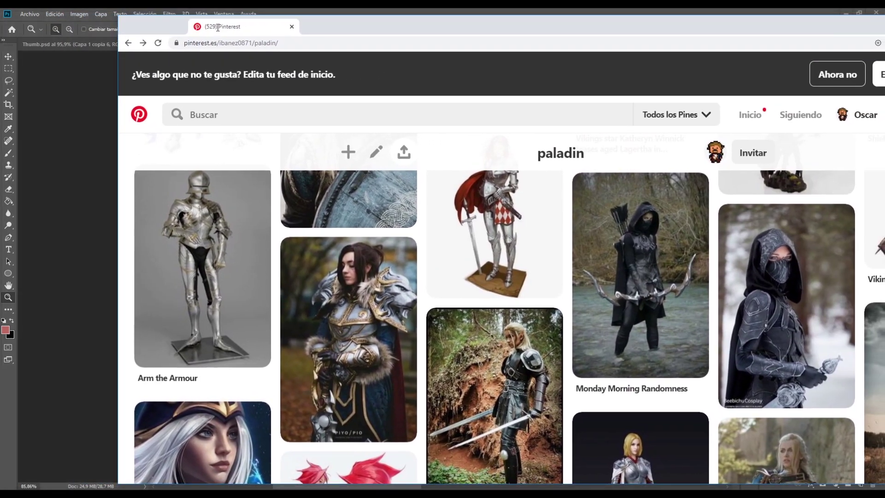
pyautogui.moveTo(882, 27)
pyautogui.mouseDown()
pyautogui.moveTo(39, 9)
pyautogui.moveTo(869, 59)
pyautogui.mouseUp()
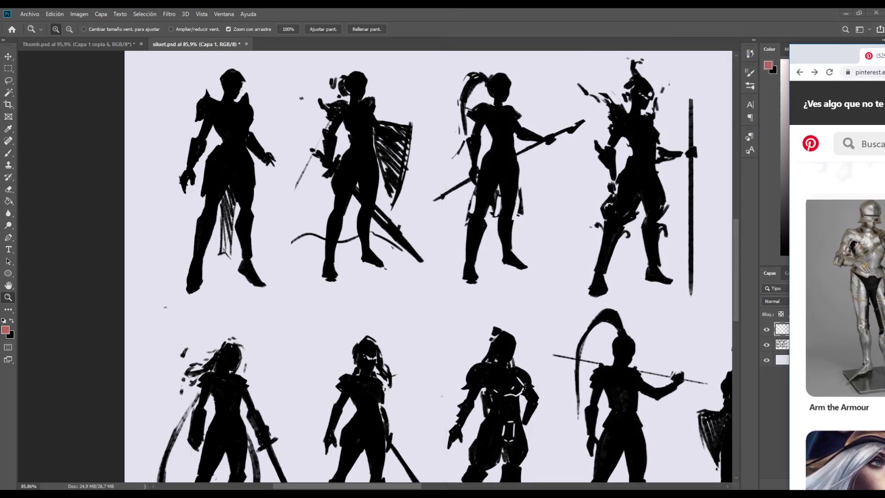
# Step: Move Pinterest off screen, zoom out toward the empty right side, and set a black brush
pyautogui.moveTo(869, 58); pyautogui.dragTo(884, 58)
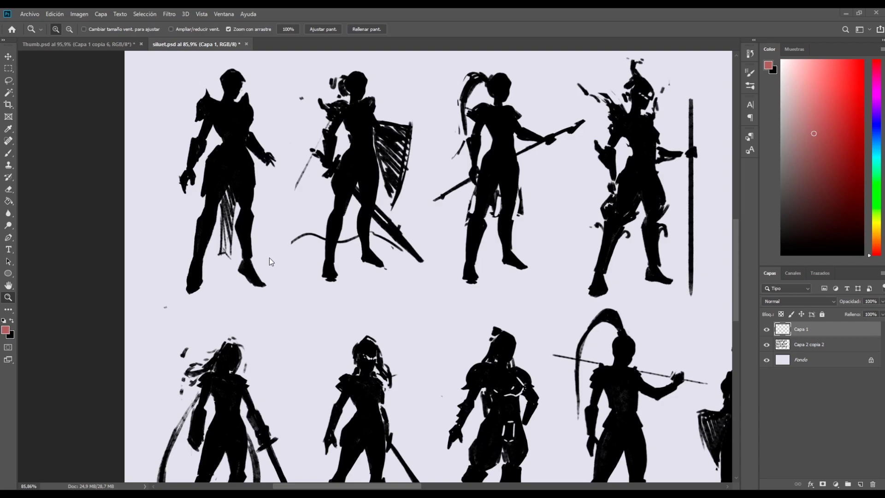
pyautogui.moveTo(391, 282); pyautogui.dragTo(376, 278)
pyautogui.moveTo(556, 423); pyautogui.dragTo(400, 398)
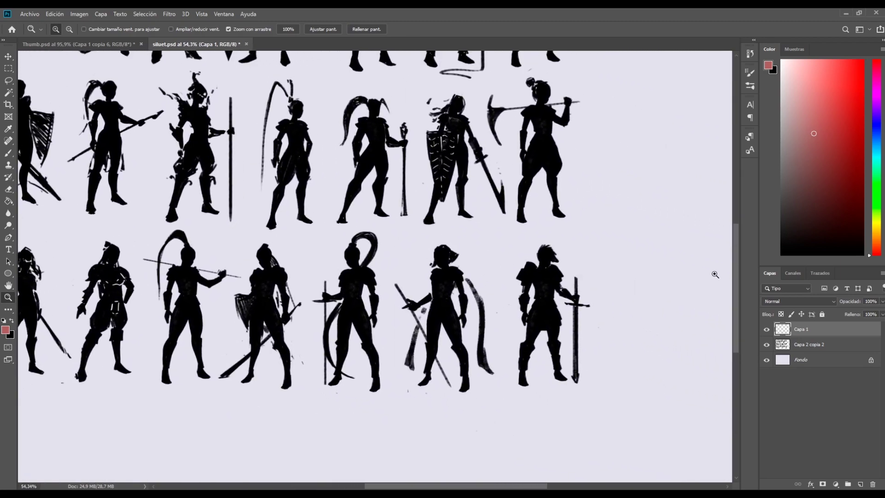
pyautogui.press('d')
pyautogui.press('b')
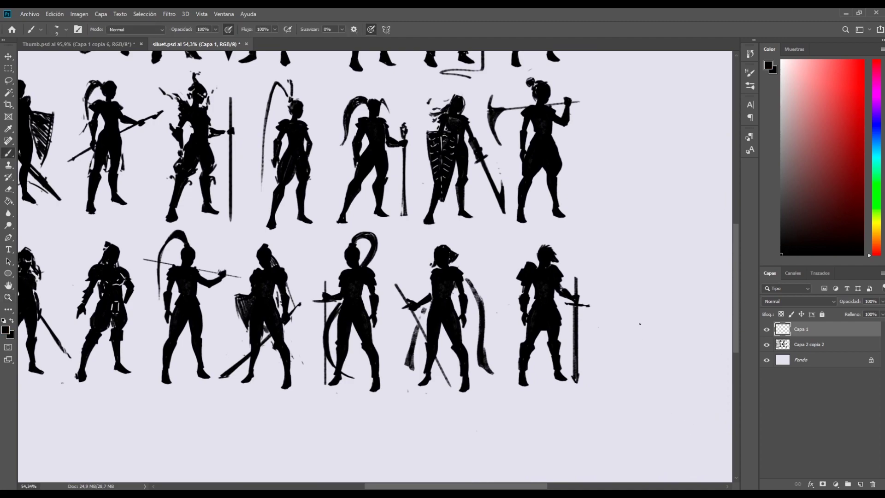
# Step: Enlarge the brush, undo a test stroke, and choose the loish oil pastel brush preset
pyautogui.press(']')
pyautogui.press(']')
pyautogui.press(']')
pyautogui.moveTo(643, 248)
pyautogui.mouseDown()
pyautogui.moveTo(638, 258)
pyautogui.moveTo(612, 241)
pyautogui.mouseUp()
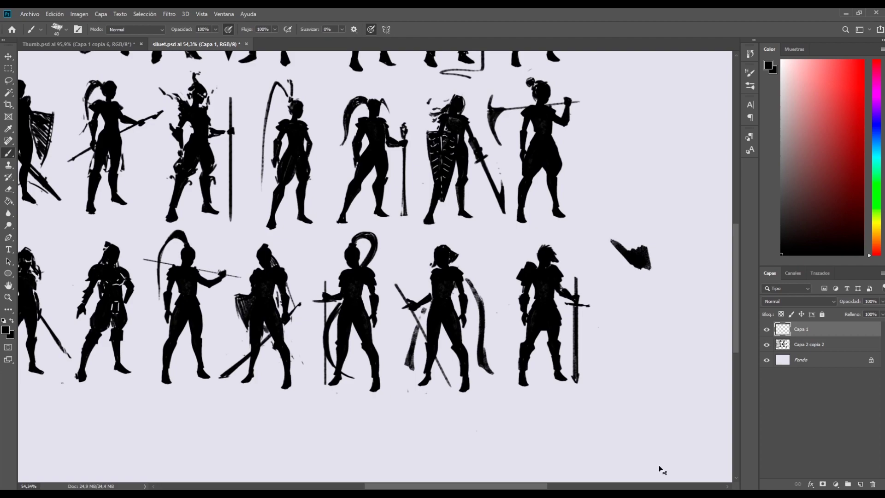
pyautogui.hotkey('ctrl', 'z')
pyautogui.click(65, 29)
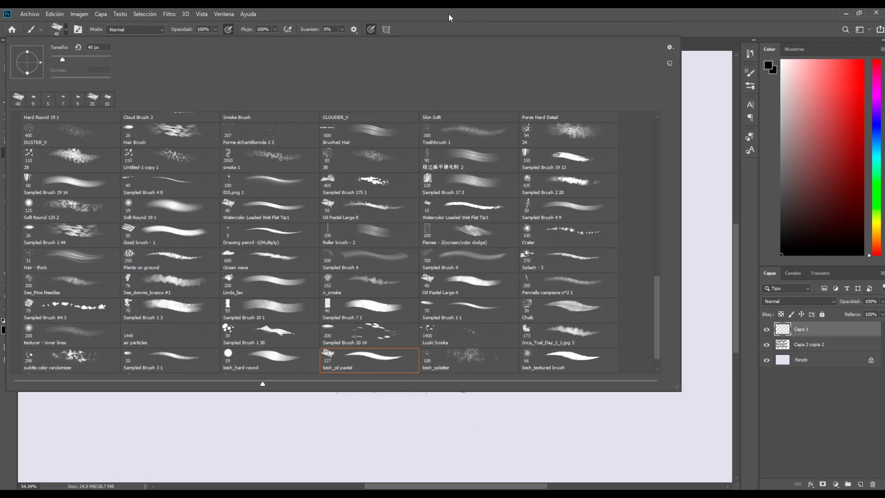
pyautogui.press('Return')
pyautogui.scroll(3, 634, 369)
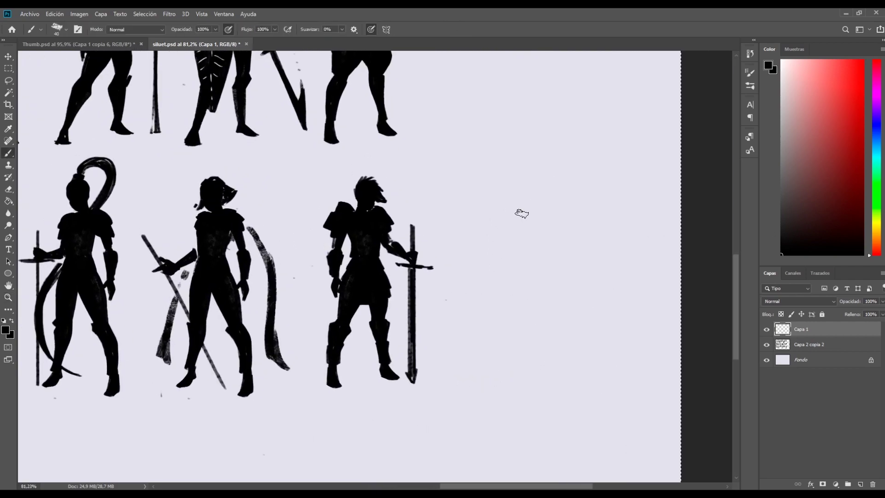
# Step: Paint a small black figure with head, torso and two legs, redoing the too-thick arm
pyautogui.press('[')
pyautogui.press('[')
pyautogui.press('[')
pyautogui.press('[')
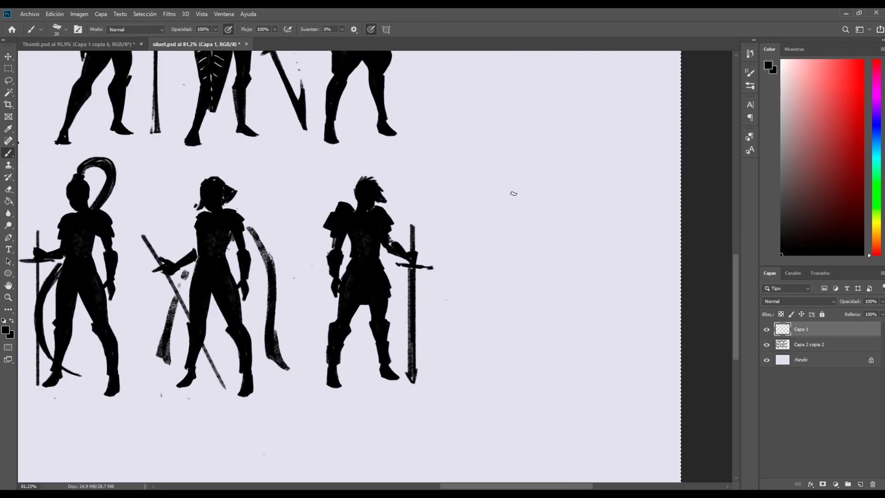
pyautogui.moveTo(518, 203)
pyautogui.mouseDown()
pyautogui.moveTo(515, 187)
pyautogui.moveTo(498, 212)
pyautogui.moveTo(507, 227)
pyautogui.moveTo(498, 253)
pyautogui.moveTo(520, 250)
pyautogui.moveTo(520, 214)
pyautogui.moveTo(507, 235)
pyautogui.moveTo(510, 229)
pyautogui.moveTo(516, 249)
pyautogui.moveTo(499, 251)
pyautogui.moveTo(496, 213)
pyautogui.moveTo(481, 234)
pyautogui.moveTo(502, 208)
pyautogui.moveTo(486, 233)
pyautogui.mouseUp()
pyautogui.hotkey('ctrl', 'z')
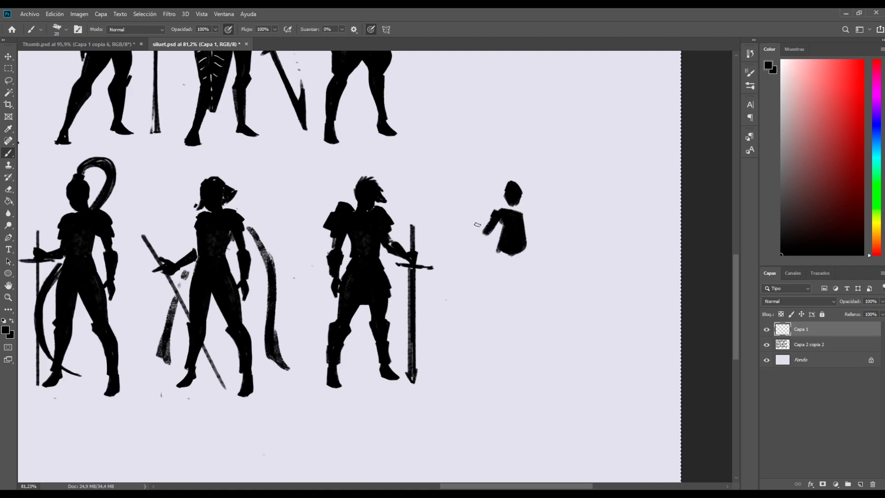
pyautogui.moveTo(504, 236)
pyautogui.mouseDown()
pyautogui.moveTo(522, 242)
pyautogui.moveTo(510, 211)
pyautogui.mouseUp()
pyautogui.moveTo(520, 249)
pyautogui.mouseDown()
pyautogui.moveTo(518, 259)
pyautogui.moveTo(505, 255)
pyautogui.moveTo(494, 295)
pyautogui.mouseUp()
pyautogui.moveTo(502, 257)
pyautogui.mouseDown()
pyautogui.moveTo(521, 291)
pyautogui.moveTo(523, 275)
pyautogui.moveTo(524, 334)
pyautogui.mouseUp()
pyautogui.moveTo(521, 292); pyautogui.dragTo(525, 332)
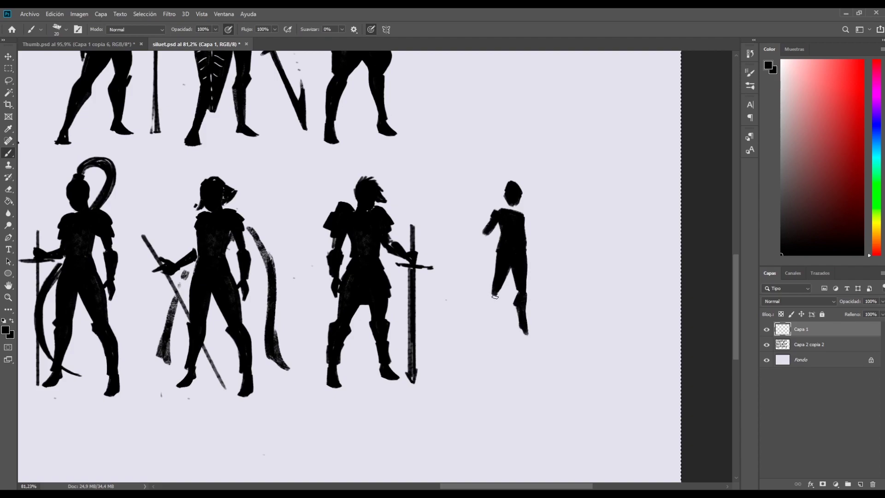
pyautogui.moveTo(494, 297)
pyautogui.mouseDown()
pyautogui.moveTo(481, 335)
pyautogui.moveTo(513, 262)
pyautogui.moveTo(489, 256)
pyautogui.moveTo(483, 228)
pyautogui.mouseUp()
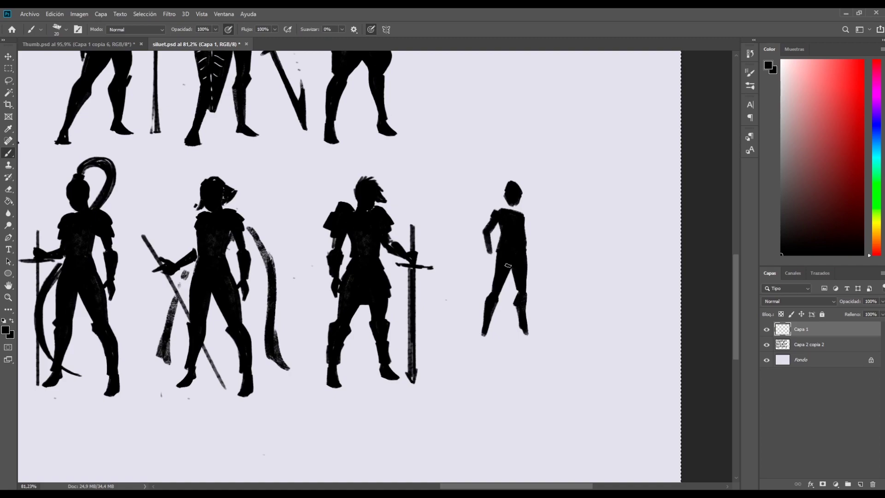
# Step: Duplicate the new figure onto layer Capa 2 and place the copy to its right
pyautogui.hotkey('ctrl', 'j')
pyautogui.press('v')
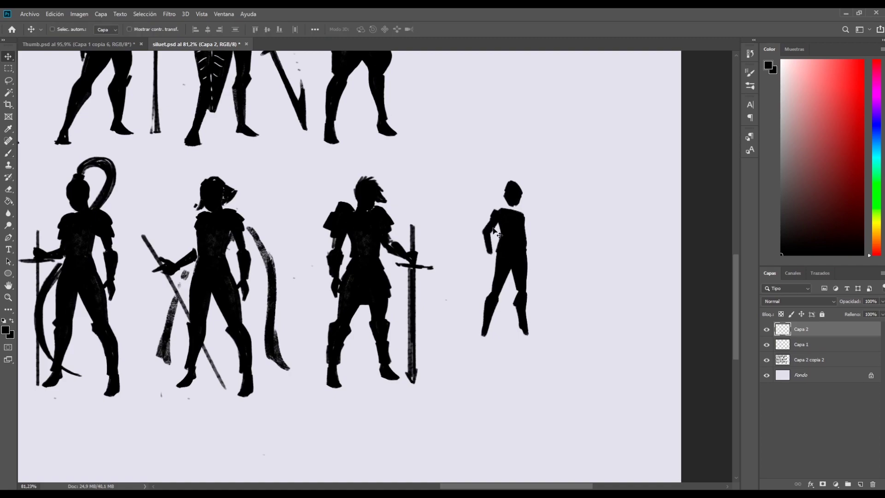
pyautogui.moveTo(495, 233); pyautogui.dragTo(585, 238)
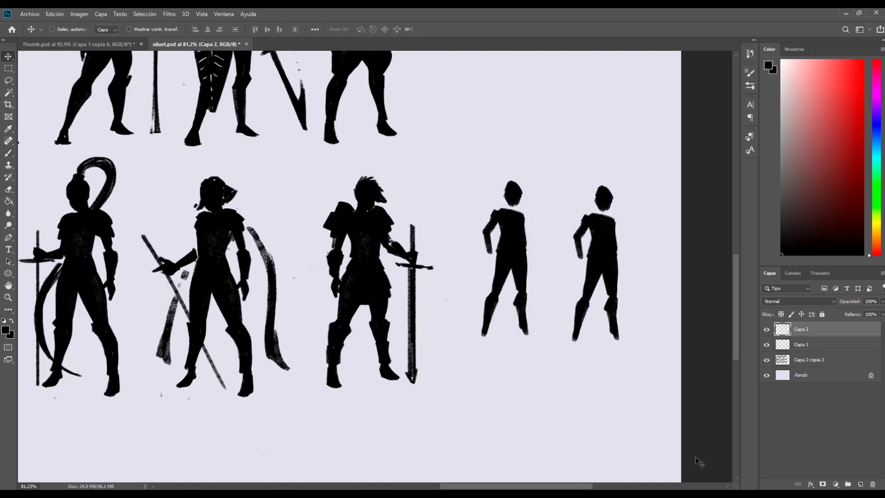
pyautogui.press('b')
# Step: Extend the first figure's arm and paint a spiky crested helmet on its head
pyautogui.moveTo(501, 211); pyautogui.dragTo(488, 208)
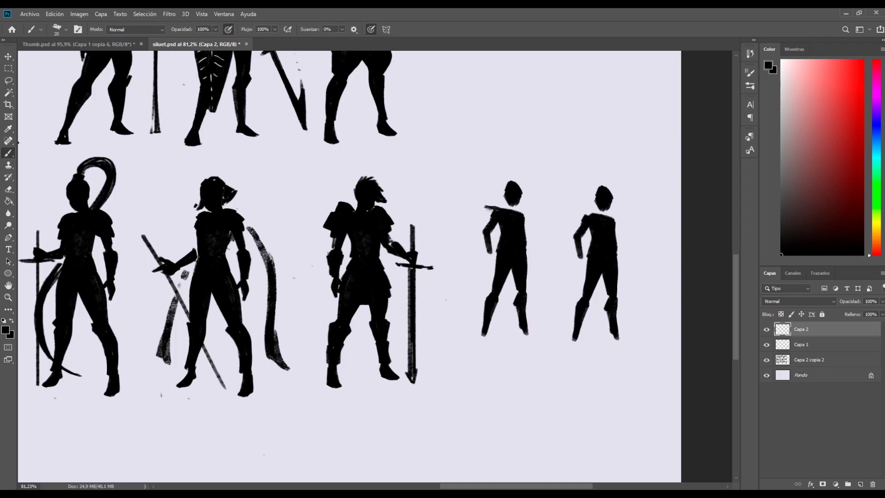
pyautogui.press('[')
pyautogui.press(']')
pyautogui.press(']')
pyautogui.moveTo(518, 189)
pyautogui.mouseDown()
pyautogui.moveTo(513, 171)
pyautogui.moveTo(494, 173)
pyautogui.mouseUp()
pyautogui.press('[')
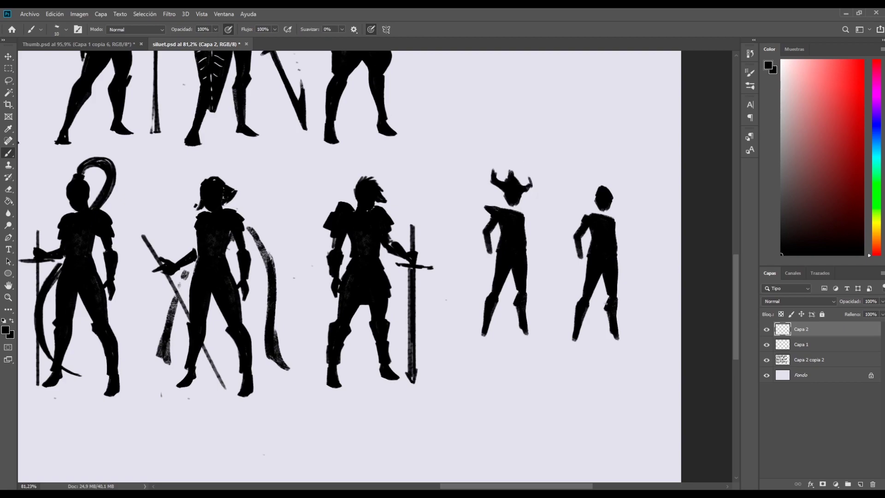
# Step: Pick dark red and draw a curved arrow beside a top-row silhouette
pyautogui.moveTo(255, 403); pyautogui.dragTo(306, 419)
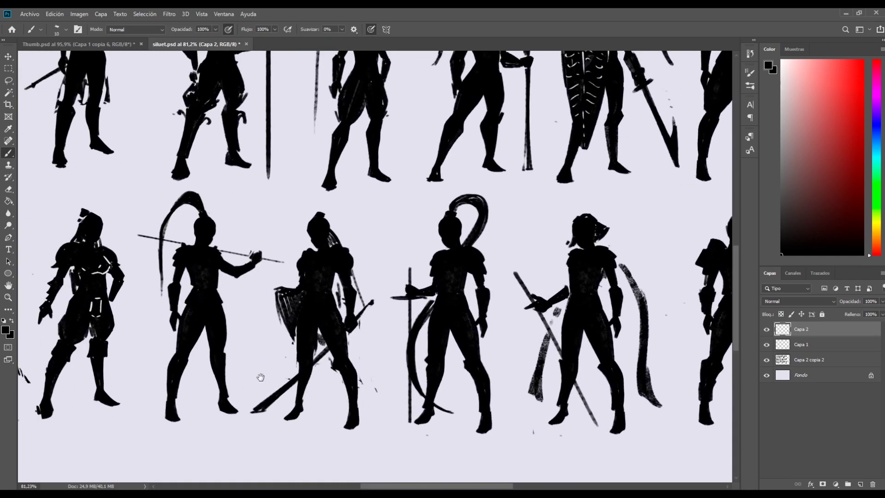
pyautogui.click(819, 161)
pyautogui.press(']')
pyautogui.moveTo(134, 236)
pyautogui.mouseDown()
pyautogui.moveTo(270, 413)
pyautogui.moveTo(152, 359)
pyautogui.mouseUp()
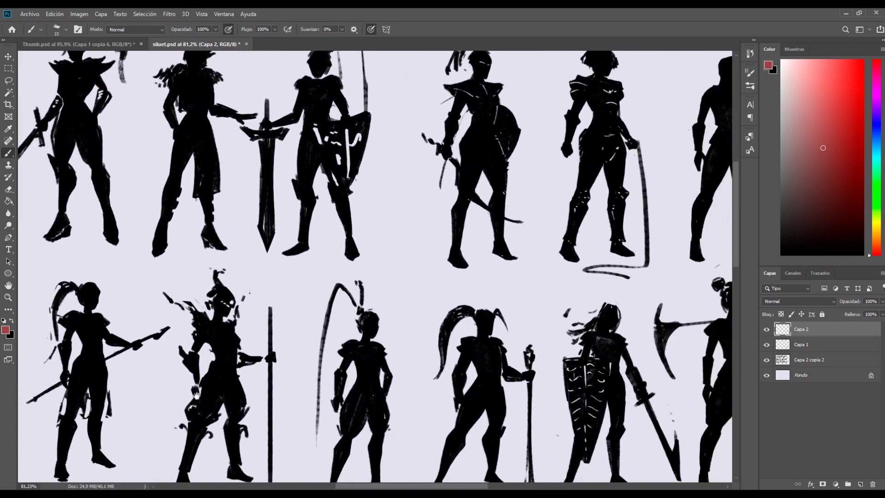
pyautogui.moveTo(644, 145); pyautogui.dragTo(616, 233)
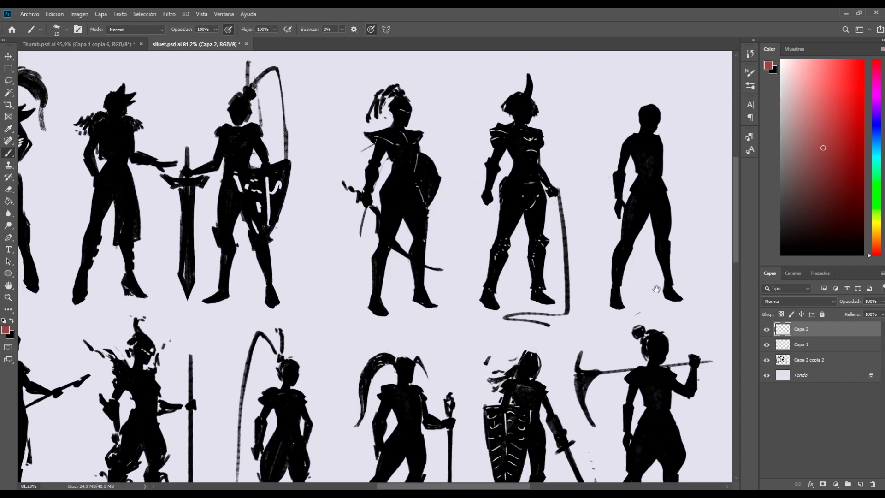
pyautogui.moveTo(693, 346)
pyautogui.mouseDown()
pyautogui.moveTo(699, 273)
pyautogui.moveTo(681, 276)
pyautogui.mouseUp()
# Step: Outline the whip-holding top-row figure in red, then zoom out to the whole sheet
pyautogui.moveTo(410, 285); pyautogui.dragTo(486, 289)
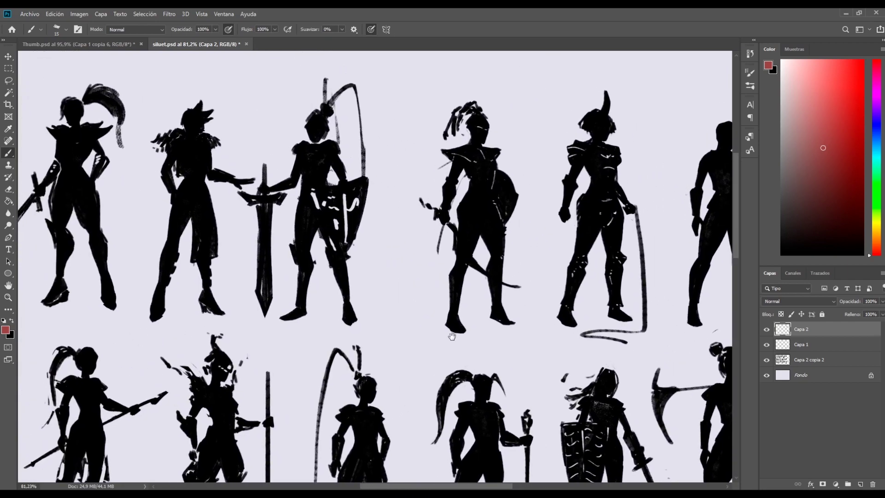
pyautogui.moveTo(573, 252)
pyautogui.mouseDown()
pyautogui.moveTo(590, 175)
pyautogui.moveTo(569, 213)
pyautogui.moveTo(562, 182)
pyautogui.moveTo(574, 140)
pyautogui.moveTo(591, 139)
pyautogui.moveTo(577, 126)
pyautogui.moveTo(599, 113)
pyautogui.moveTo(599, 88)
pyautogui.moveTo(611, 123)
pyautogui.mouseUp()
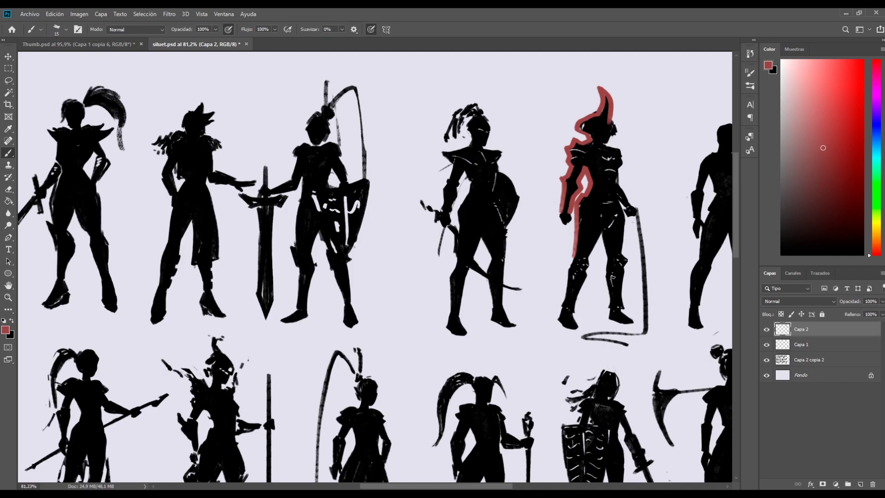
pyautogui.press('z')
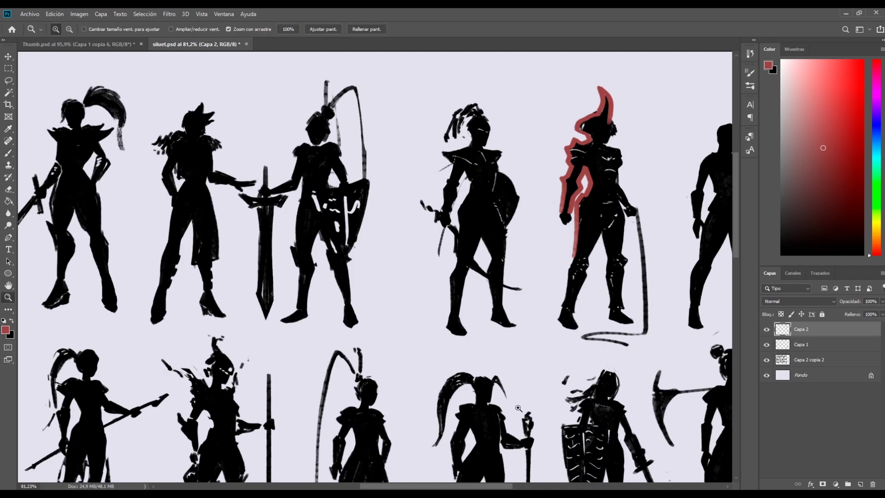
pyautogui.moveTo(612, 277); pyautogui.dragTo(463, 381)
pyautogui.moveTo(263, 344); pyautogui.dragTo(277, 339)
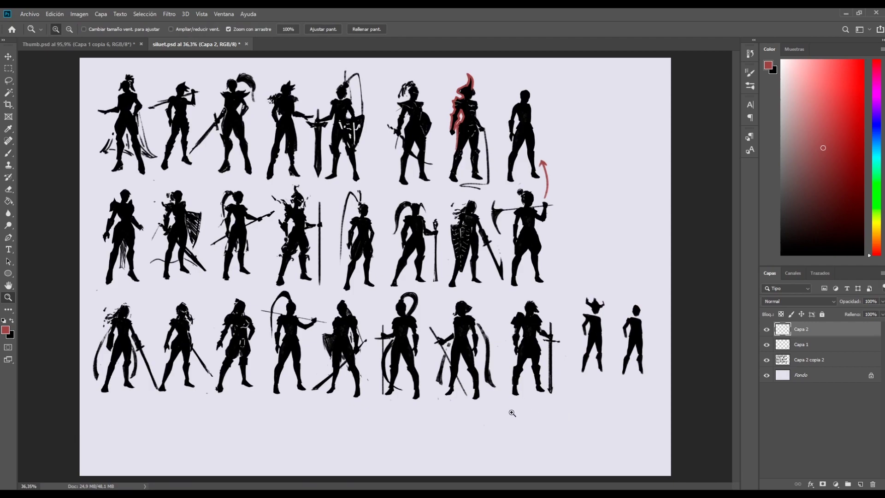
# Step: Paint a red arrow at the first figure and loop three bottom-row silhouettes
pyautogui.press('b')
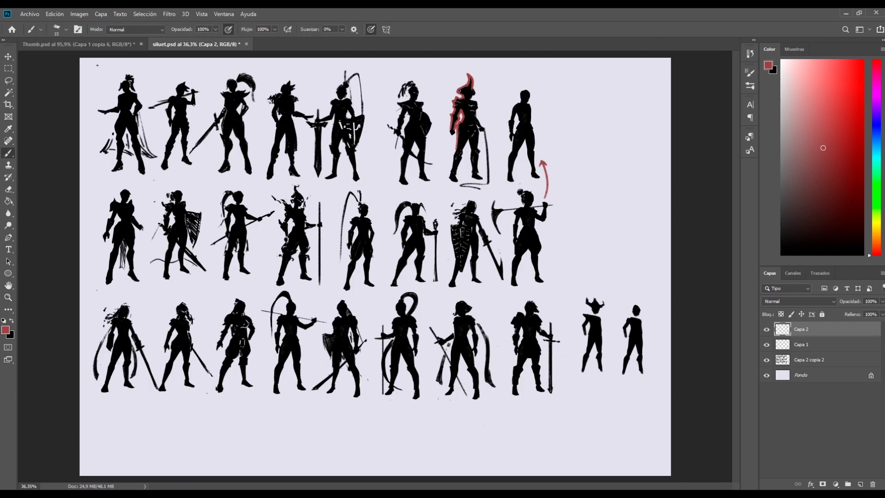
pyautogui.moveTo(97, 65); pyautogui.dragTo(112, 79)
pyautogui.moveTo(105, 78); pyautogui.dragTo(113, 80)
pyautogui.moveTo(385, 409)
pyautogui.mouseDown()
pyautogui.moveTo(369, 302)
pyautogui.moveTo(507, 288)
pyautogui.moveTo(581, 395)
pyautogui.moveTo(370, 396)
pyautogui.mouseUp()
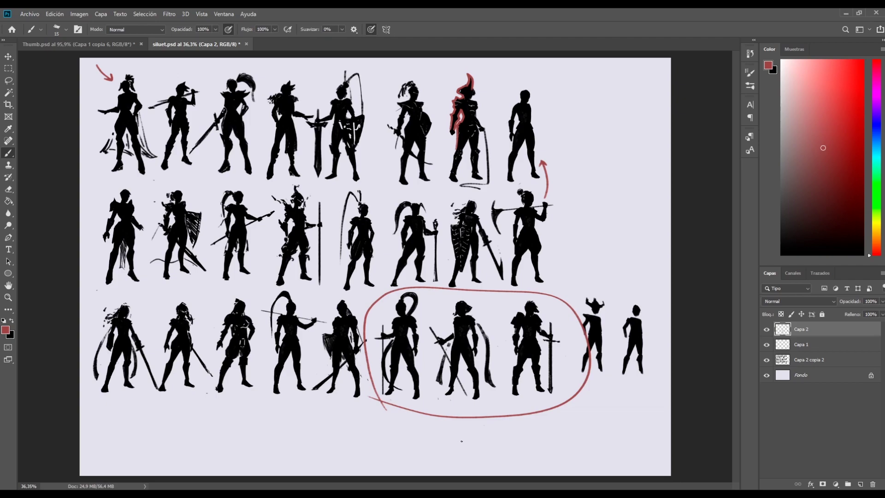
# Step: Add red arrows at the circled group and axe-carrying figure, then select layer Capa 2 copia 2
pyautogui.moveTo(405, 434); pyautogui.dragTo(402, 399)
pyautogui.moveTo(402, 399)
pyautogui.mouseDown()
pyautogui.moveTo(408, 407)
pyautogui.moveTo(403, 398)
pyautogui.mouseUp()
pyautogui.moveTo(591, 264); pyautogui.dragTo(564, 252)
pyautogui.moveTo(564, 250)
pyautogui.mouseDown()
pyautogui.moveTo(570, 262)
pyautogui.moveTo(575, 254)
pyautogui.mouseUp()
pyautogui.scroll(2, 377, 127)
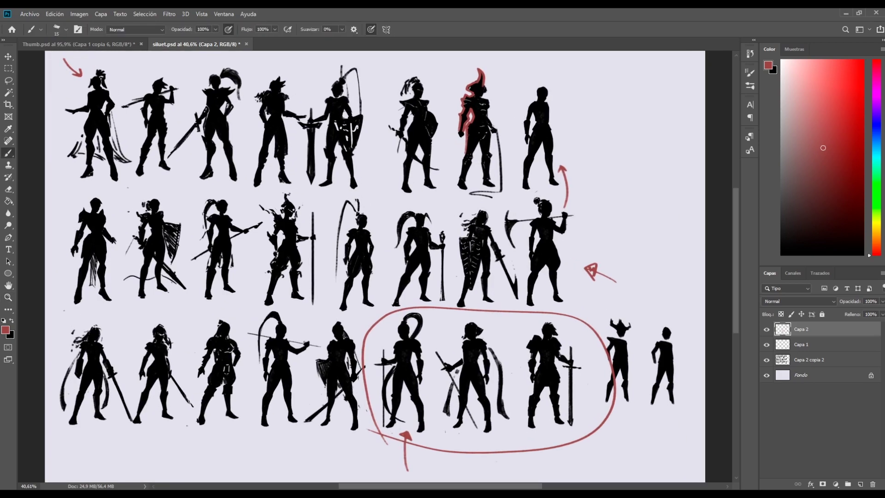
pyautogui.click(811, 359)
# Step: Lasso the first red-circled bottom-row figure and toggle its layer's visibility to compare
pyautogui.press('l')
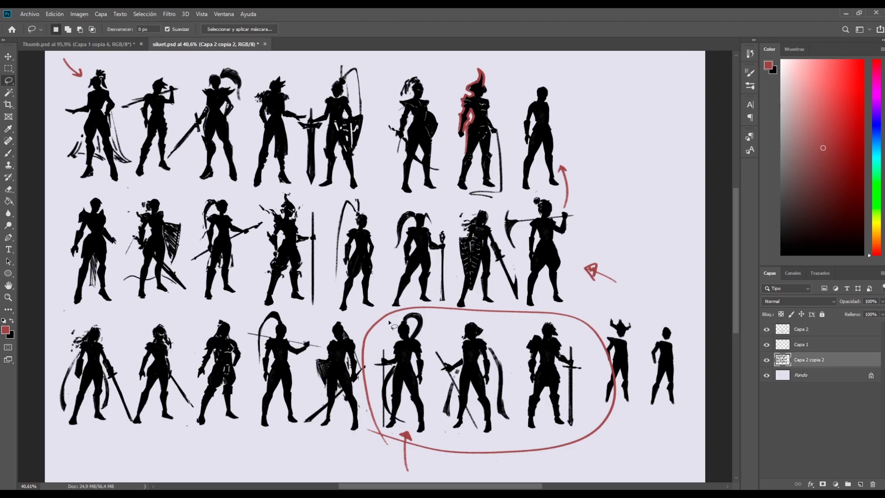
pyautogui.moveTo(389, 318)
pyautogui.mouseDown()
pyautogui.moveTo(437, 327)
pyautogui.moveTo(421, 309)
pyautogui.mouseUp()
pyautogui.click(767, 360)
# Step: Start and cancel a new document, then switch to the Thumb.psd grey silhouettes
pyautogui.hotkey('ctrl', 'n')
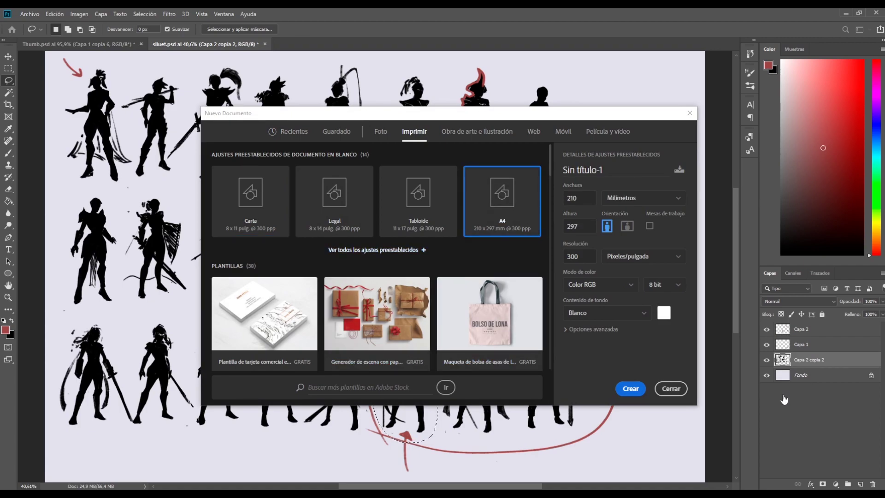
pyautogui.press('Escape')
pyautogui.click(94, 44)
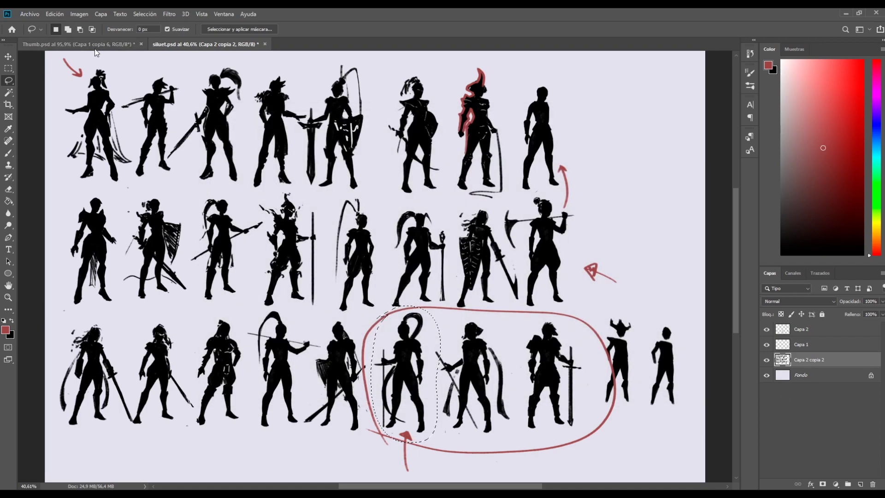
pyautogui.scroll(-2, 438, 398)
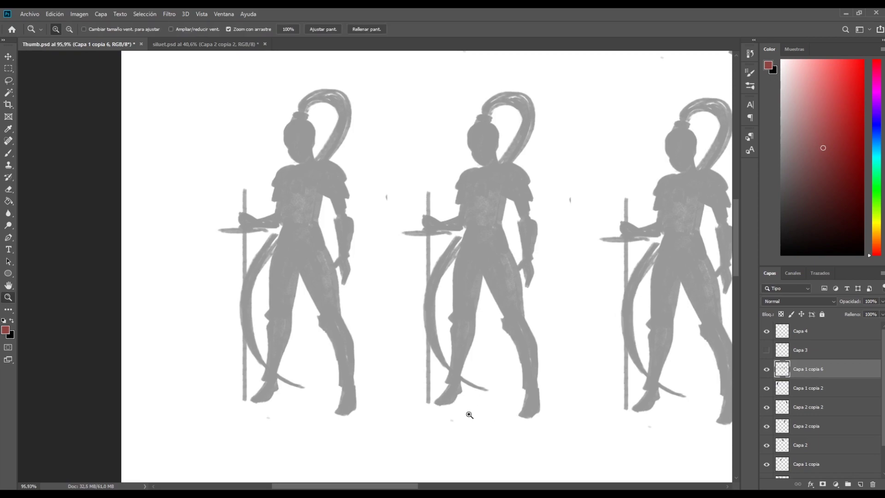
pyautogui.scroll(3, 468, 411)
pyautogui.moveTo(328, 366)
pyautogui.mouseDown()
pyautogui.moveTo(295, 385)
pyautogui.moveTo(180, 382)
pyautogui.mouseUp()
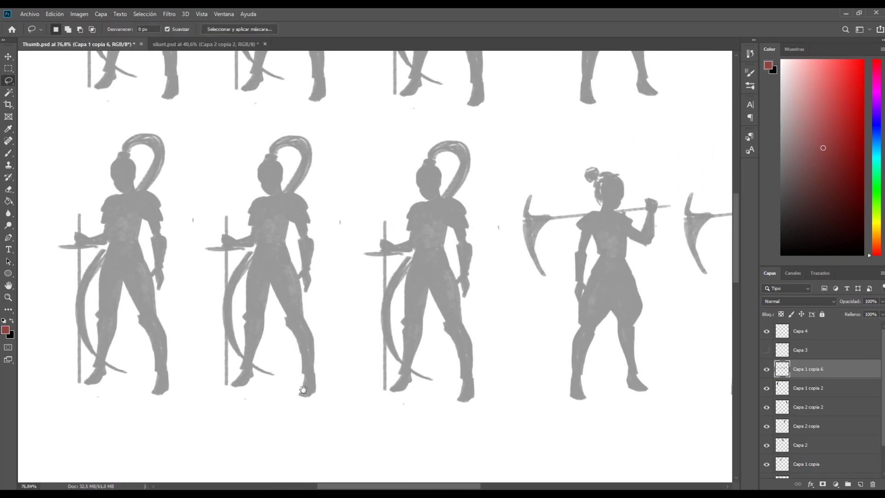
pyautogui.moveTo(235, 398); pyautogui.dragTo(401, 408)
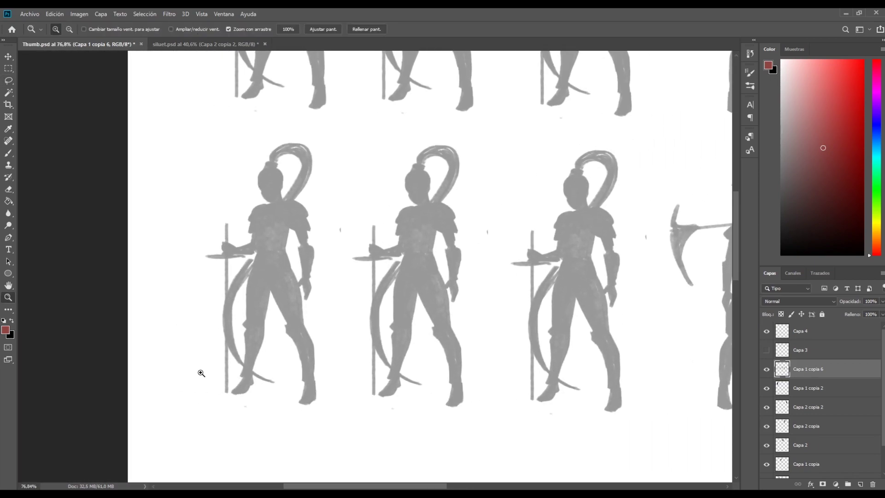
pyautogui.scroll(2, 200, 369)
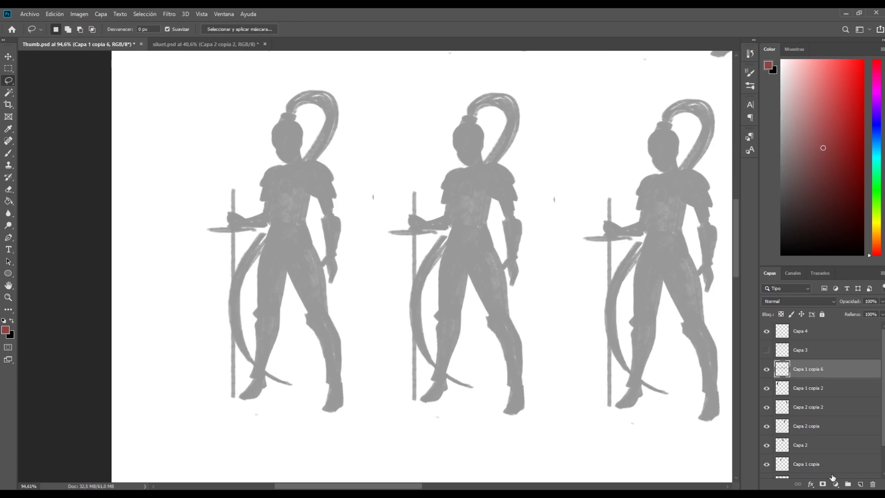
pyautogui.click(793, 392)
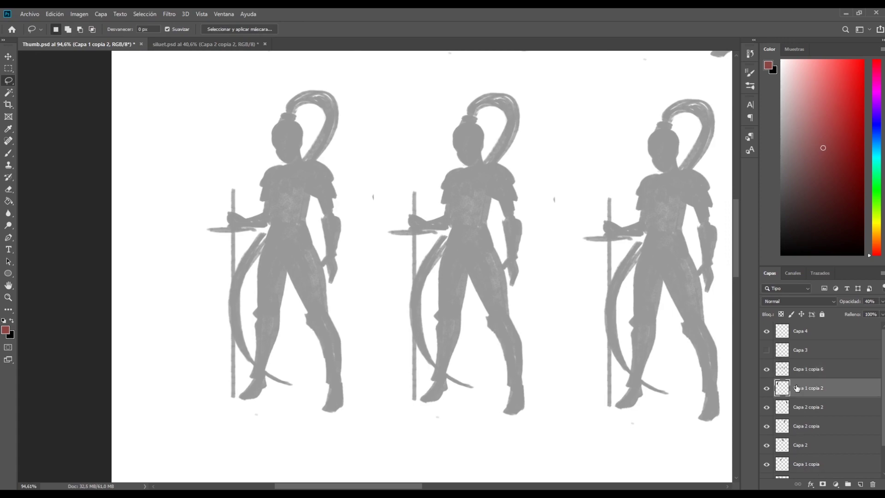
pyautogui.moveTo(733, 265); pyautogui.dragTo(732, 189)
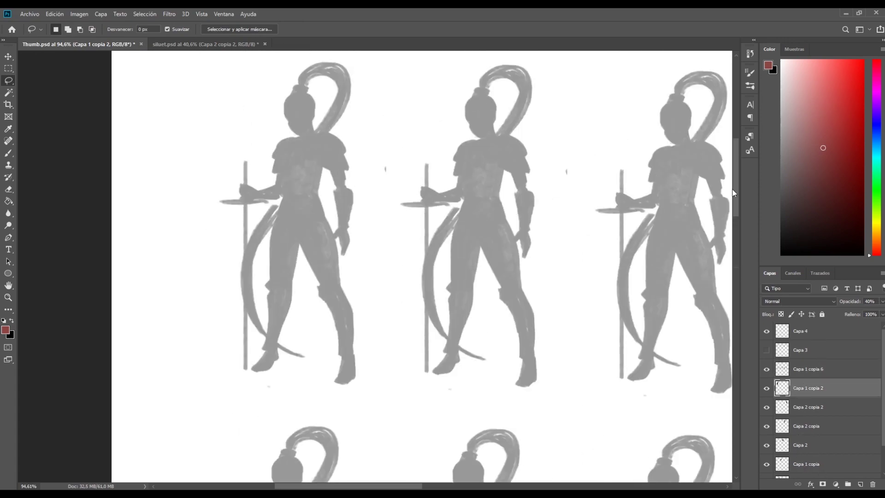
pyautogui.press('0')
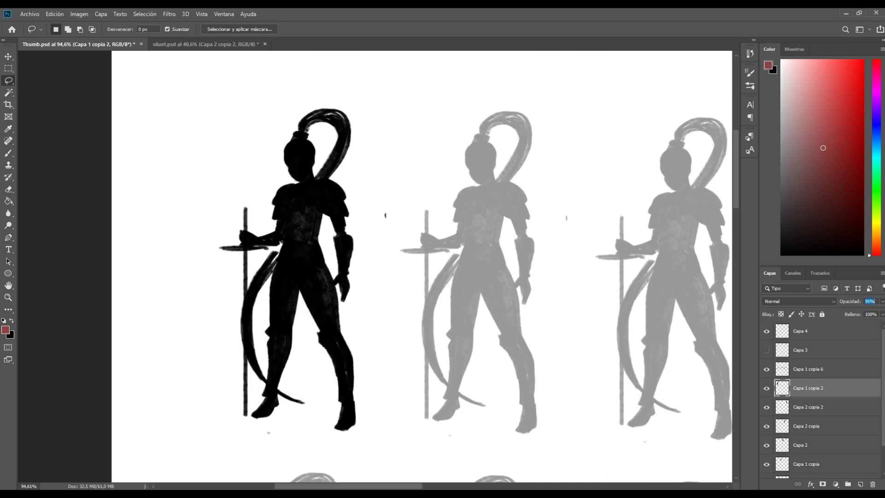
pyautogui.moveTo(867, 300); pyautogui.dragTo(860, 298)
pyautogui.write('30')
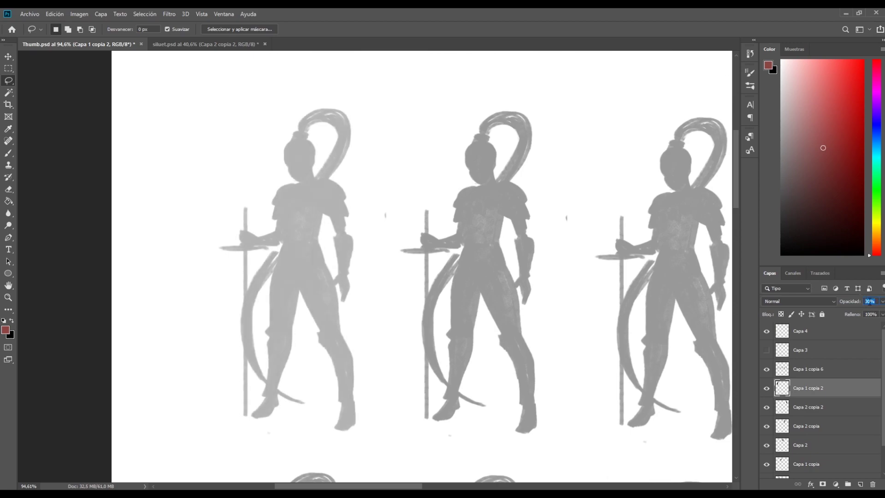
pyautogui.write('40')
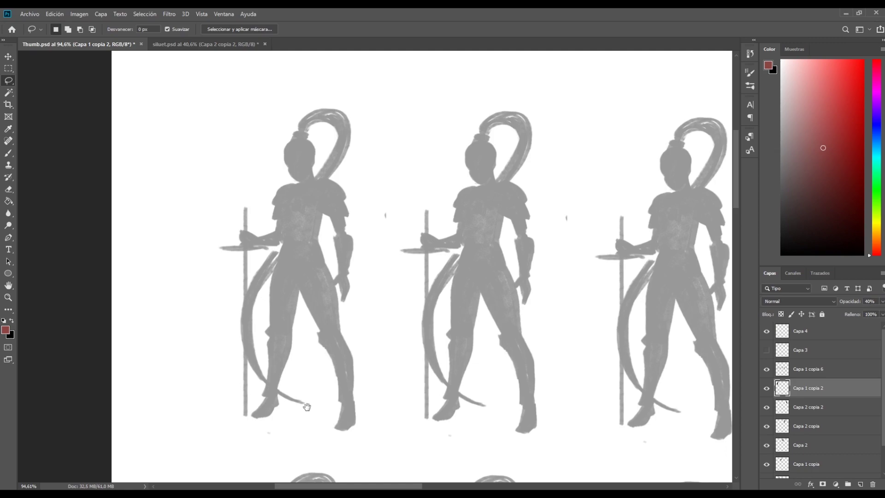
pyautogui.scroll(-5, 306, 404)
pyautogui.scroll(5, 392, 231)
pyautogui.hscroll(-3, 391, 230)
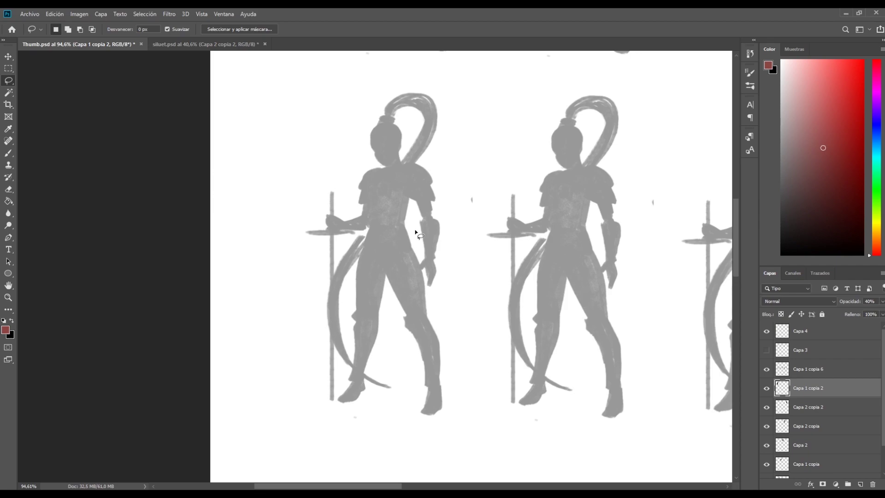
# Step: Set black on layer Capa 4, zoom into the first grey figure, and shrink the brush
pyautogui.moveTo(789, 237); pyautogui.dragTo(775, 258)
pyautogui.click(816, 336)
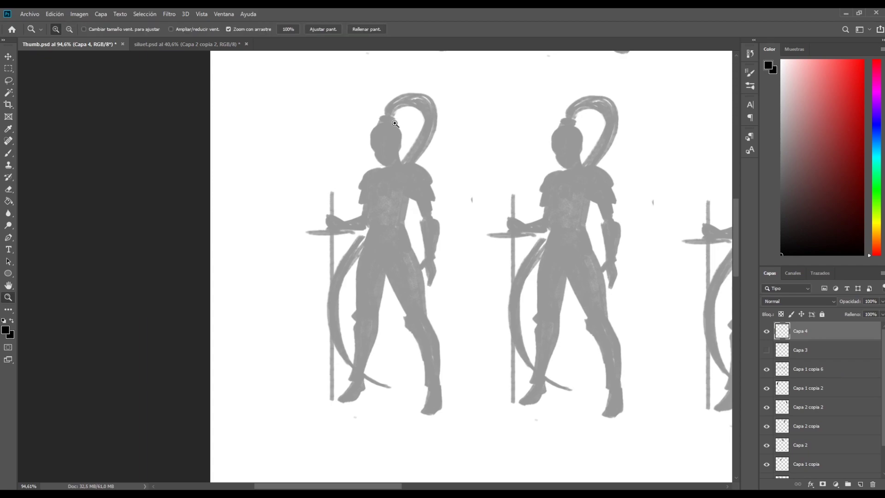
pyautogui.keyDown('ctrl'); pyautogui.click(387, 138); pyautogui.keyUp('ctrl')
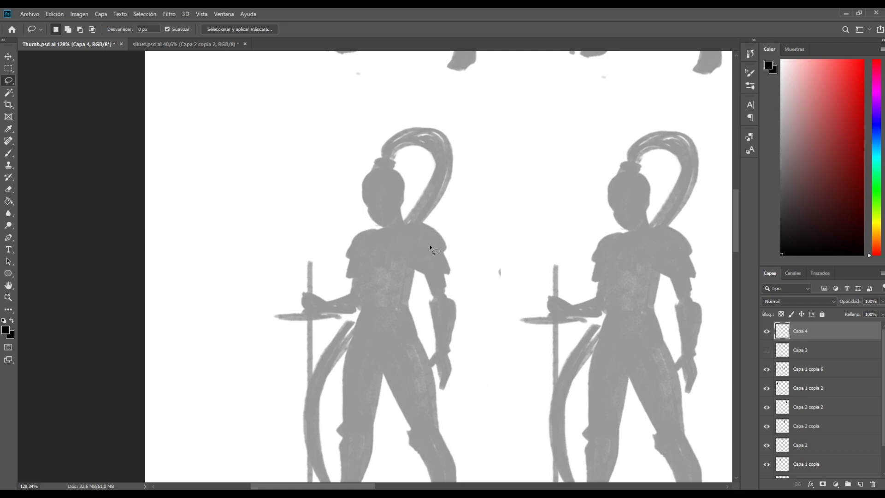
pyautogui.press('b')
pyautogui.moveTo(500, 217); pyautogui.dragTo(412, 257)
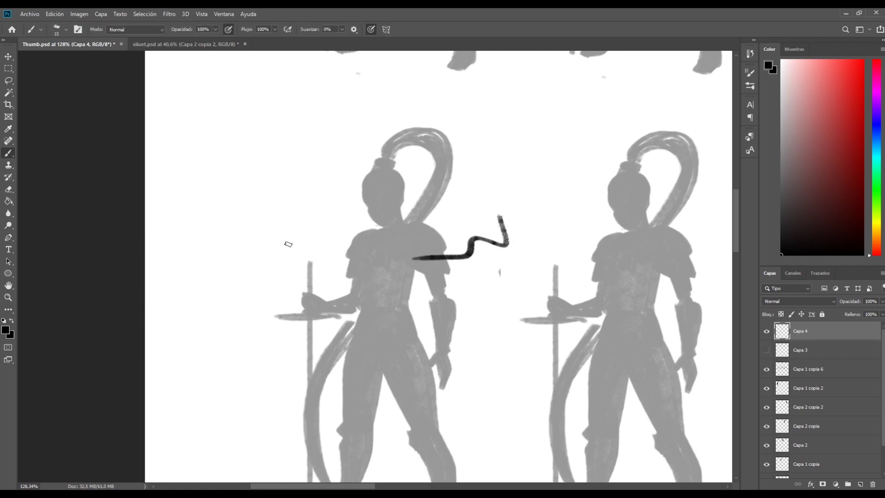
pyautogui.hotkey('ctrl', 'z')
pyautogui.press('[')
pyautogui.press('[')
pyautogui.press('[')
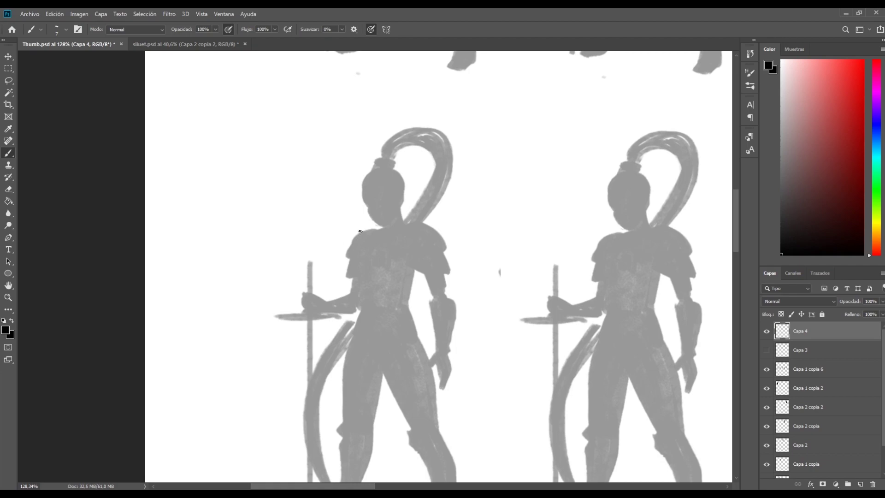
# Step: Sketch trial torso and shoulder pad strokes, then undo them
pyautogui.moveTo(360, 231)
pyautogui.mouseDown()
pyautogui.moveTo(349, 262)
pyautogui.moveTo(361, 311)
pyautogui.moveTo(407, 299)
pyautogui.moveTo(433, 259)
pyautogui.moveTo(417, 222)
pyautogui.moveTo(342, 240)
pyautogui.mouseUp()
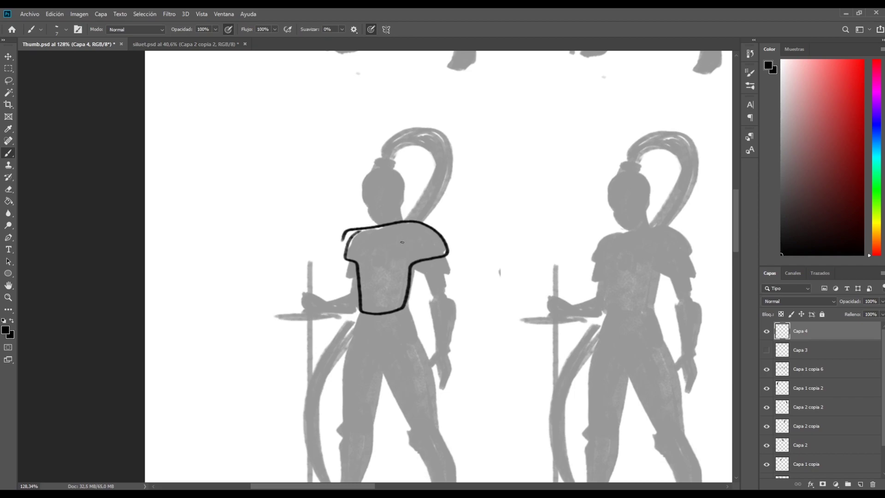
pyautogui.moveTo(406, 261)
pyautogui.mouseDown()
pyautogui.moveTo(406, 222)
pyautogui.moveTo(450, 242)
pyautogui.moveTo(397, 226)
pyautogui.moveTo(350, 269)
pyautogui.mouseUp()
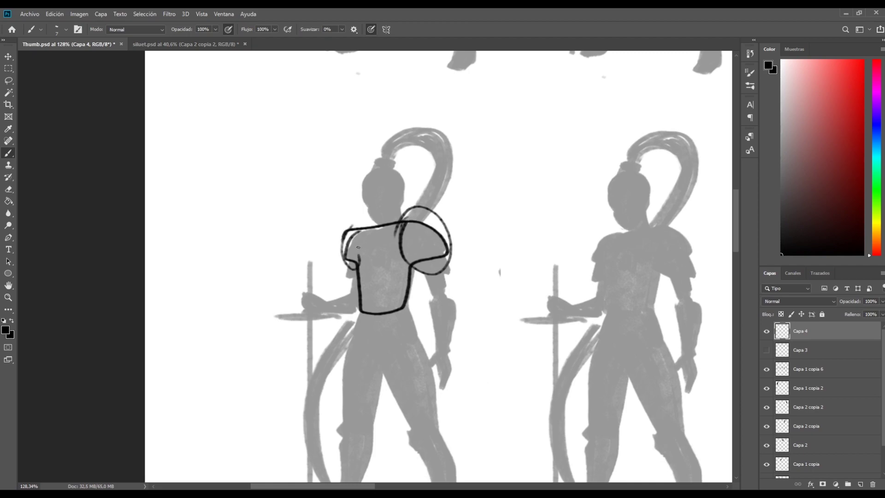
pyautogui.moveTo(357, 224); pyautogui.dragTo(361, 256)
pyautogui.hotkey('ctrl', 'z')
pyautogui.hotkey('ctrl', 'z')
pyautogui.hotkey('ctrl', 'z')
pyautogui.hotkey('ctrl', 'z')
pyautogui.hotkey('ctrl', 'z')
pyautogui.hotkey('ctrl', 'z')
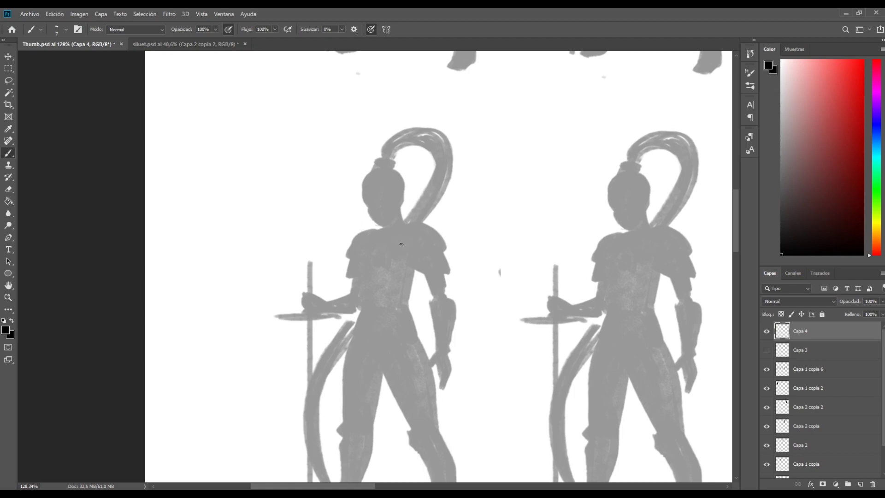
# Step: Draw layered left and right shoulder pads, the collar line and the waist line
pyautogui.moveTo(400, 243)
pyautogui.mouseDown()
pyautogui.moveTo(416, 254)
pyautogui.moveTo(445, 249)
pyautogui.mouseUp()
pyautogui.moveTo(446, 245)
pyautogui.mouseDown()
pyautogui.moveTo(417, 251)
pyautogui.moveTo(426, 228)
pyautogui.moveTo(405, 224)
pyautogui.moveTo(404, 258)
pyautogui.moveTo(424, 273)
pyautogui.moveTo(447, 272)
pyautogui.moveTo(442, 264)
pyautogui.moveTo(452, 272)
pyautogui.moveTo(439, 247)
pyautogui.moveTo(425, 268)
pyautogui.mouseUp()
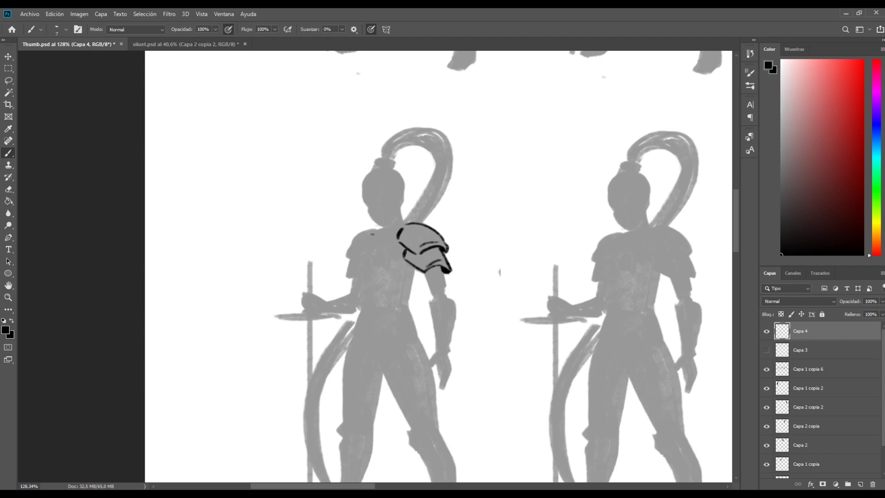
pyautogui.moveTo(378, 229)
pyautogui.mouseDown()
pyautogui.moveTo(343, 248)
pyautogui.moveTo(348, 257)
pyautogui.mouseUp()
pyautogui.moveTo(376, 230)
pyautogui.mouseDown()
pyautogui.moveTo(361, 249)
pyautogui.moveTo(364, 294)
pyautogui.moveTo(413, 279)
pyautogui.moveTo(408, 291)
pyautogui.mouseUp()
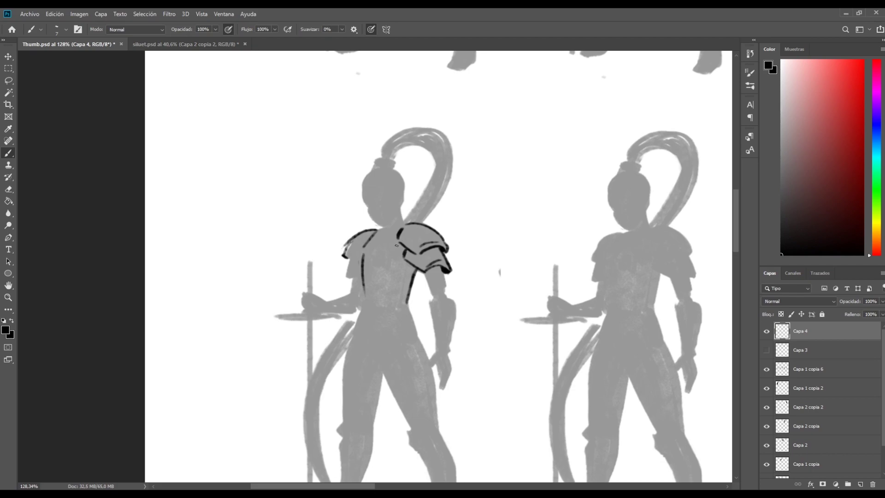
pyautogui.moveTo(397, 242)
pyautogui.mouseDown()
pyautogui.moveTo(377, 239)
pyautogui.moveTo(375, 227)
pyautogui.mouseUp()
pyautogui.moveTo(407, 302)
pyautogui.mouseDown()
pyautogui.moveTo(373, 309)
pyautogui.moveTo(363, 292)
pyautogui.moveTo(417, 330)
pyautogui.moveTo(385, 332)
pyautogui.moveTo(351, 328)
pyautogui.moveTo(364, 303)
pyautogui.mouseUp()
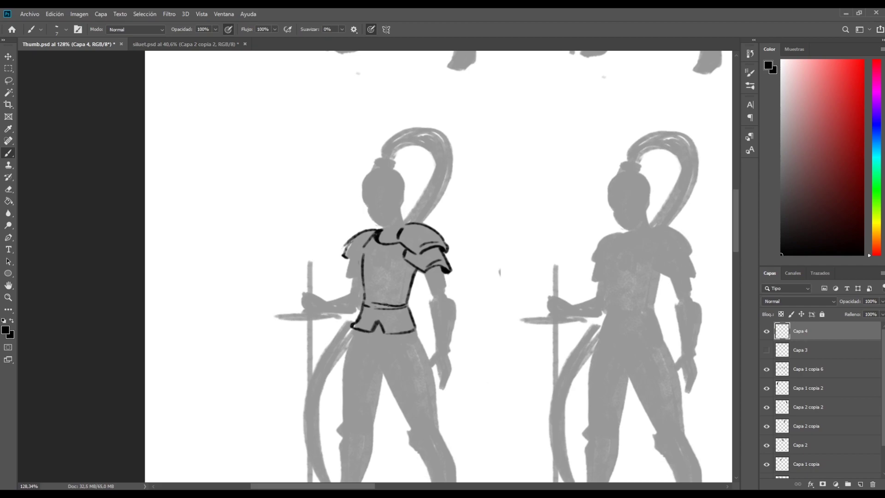
# Step: Darken the belt and tunic sides, erase a stray line, and add a centre seam and sleeve folds
pyautogui.moveTo(417, 328)
pyautogui.mouseDown()
pyautogui.moveTo(408, 302)
pyautogui.moveTo(419, 266)
pyautogui.mouseUp()
pyautogui.moveTo(364, 297); pyautogui.dragTo(361, 261)
pyautogui.press('e')
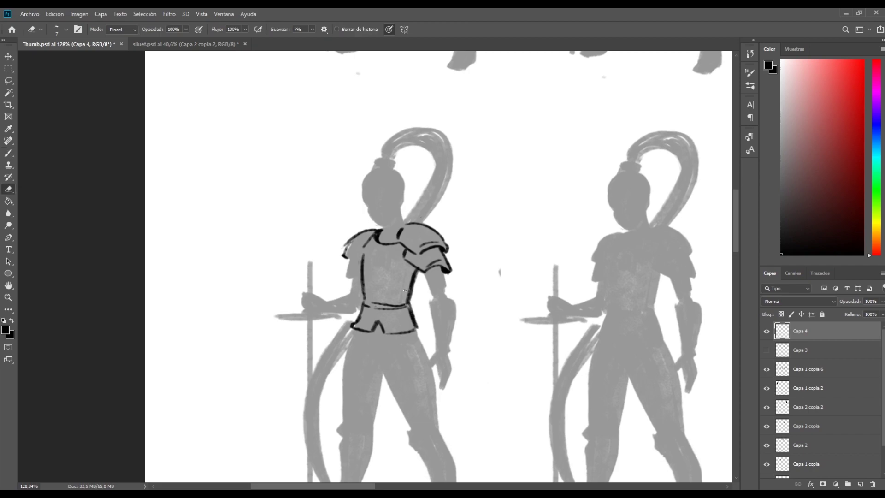
pyautogui.moveTo(414, 272)
pyautogui.mouseDown()
pyautogui.moveTo(406, 302)
pyautogui.moveTo(413, 327)
pyautogui.moveTo(403, 303)
pyautogui.moveTo(345, 338)
pyautogui.mouseUp()
pyautogui.press('b')
pyautogui.moveTo(379, 297); pyautogui.dragTo(381, 247)
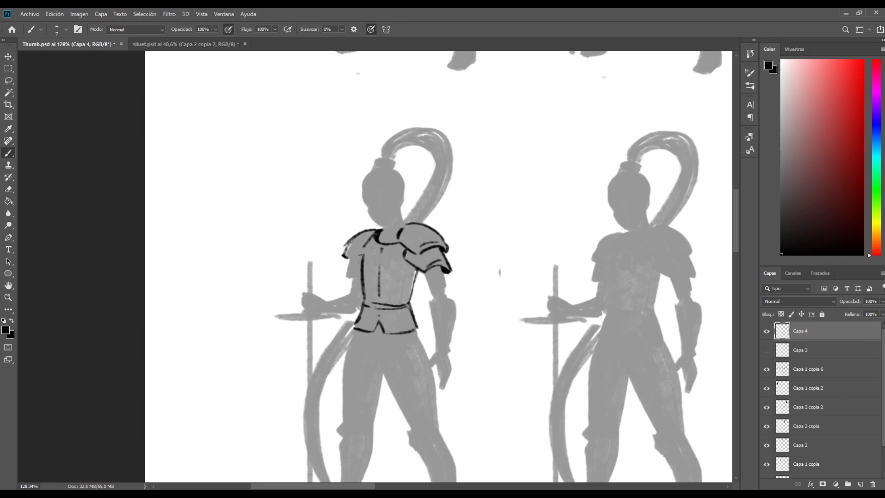
pyautogui.moveTo(357, 277)
pyautogui.mouseDown()
pyautogui.moveTo(347, 276)
pyautogui.moveTo(346, 260)
pyautogui.mouseUp()
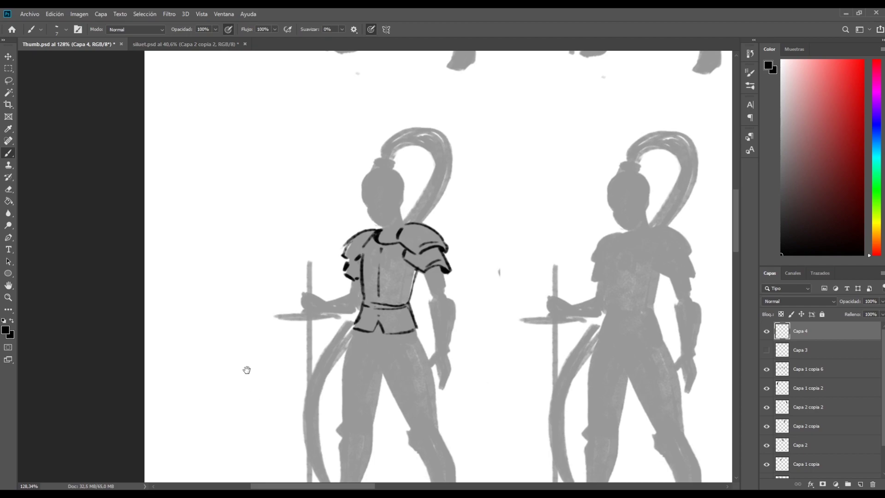
pyautogui.moveTo(269, 383); pyautogui.dragTo(244, 325)
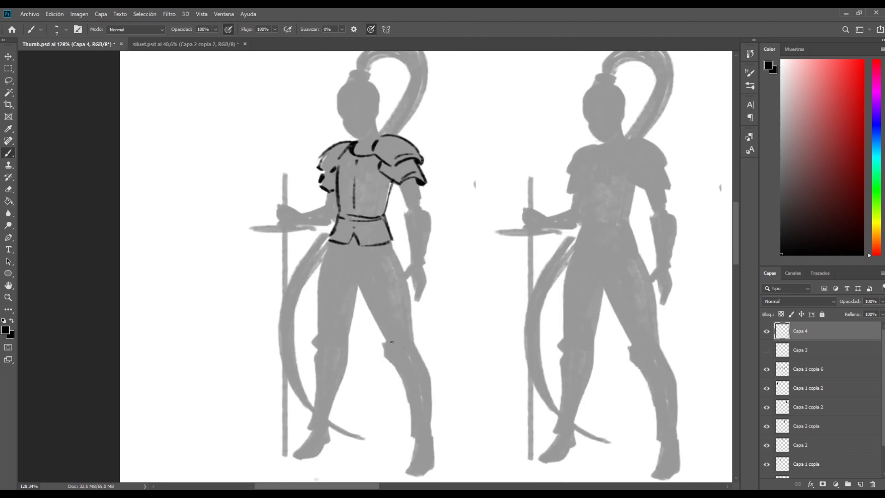
# Step: Outline knee pads, shin guards and strapped armoured boots in black on both of the first figure's legs
pyautogui.moveTo(389, 341)
pyautogui.mouseDown()
pyautogui.moveTo(413, 347)
pyautogui.moveTo(384, 353)
pyautogui.moveTo(385, 360)
pyautogui.moveTo(421, 363)
pyautogui.moveTo(417, 346)
pyautogui.mouseUp()
pyautogui.moveTo(430, 438)
pyautogui.mouseDown()
pyautogui.moveTo(407, 437)
pyautogui.moveTo(410, 423)
pyautogui.moveTo(431, 439)
pyautogui.moveTo(421, 358)
pyautogui.mouseUp()
pyautogui.moveTo(409, 420)
pyautogui.mouseDown()
pyautogui.moveTo(390, 364)
pyautogui.moveTo(312, 334)
pyautogui.moveTo(318, 360)
pyautogui.moveTo(329, 353)
pyautogui.moveTo(347, 365)
pyautogui.mouseUp()
pyautogui.moveTo(319, 432)
pyautogui.mouseDown()
pyautogui.moveTo(306, 427)
pyautogui.moveTo(314, 357)
pyautogui.mouseUp()
pyautogui.moveTo(321, 431); pyautogui.dragTo(344, 362)
pyautogui.moveTo(330, 410); pyautogui.dragTo(349, 364)
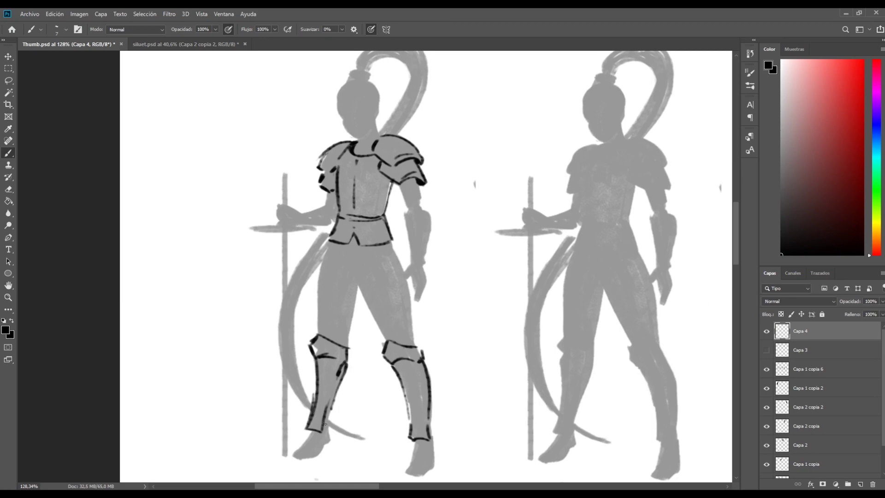
pyautogui.moveTo(328, 430)
pyautogui.mouseDown()
pyautogui.moveTo(329, 444)
pyautogui.moveTo(292, 458)
pyautogui.moveTo(303, 439)
pyautogui.moveTo(319, 436)
pyautogui.moveTo(309, 427)
pyautogui.mouseUp()
pyautogui.moveTo(415, 474)
pyautogui.mouseDown()
pyautogui.moveTo(405, 465)
pyautogui.moveTo(427, 471)
pyautogui.moveTo(413, 451)
pyautogui.moveTo(429, 454)
pyautogui.moveTo(407, 442)
pyautogui.moveTo(435, 454)
pyautogui.mouseUp()
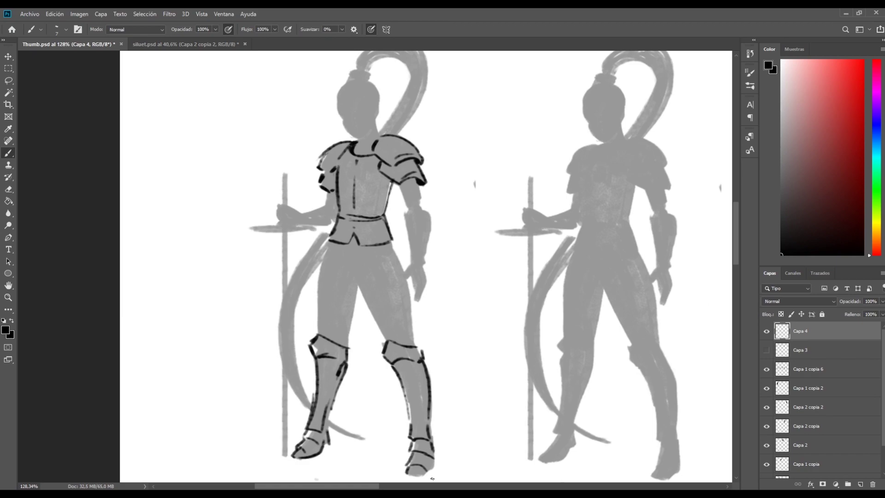
pyautogui.moveTo(415, 426); pyautogui.dragTo(402, 367)
# Step: Add fold lines across the first figure's hips and thighs
pyautogui.moveTo(384, 344)
pyautogui.mouseDown()
pyautogui.moveTo(353, 264)
pyautogui.moveTo(357, 292)
pyautogui.mouseUp()
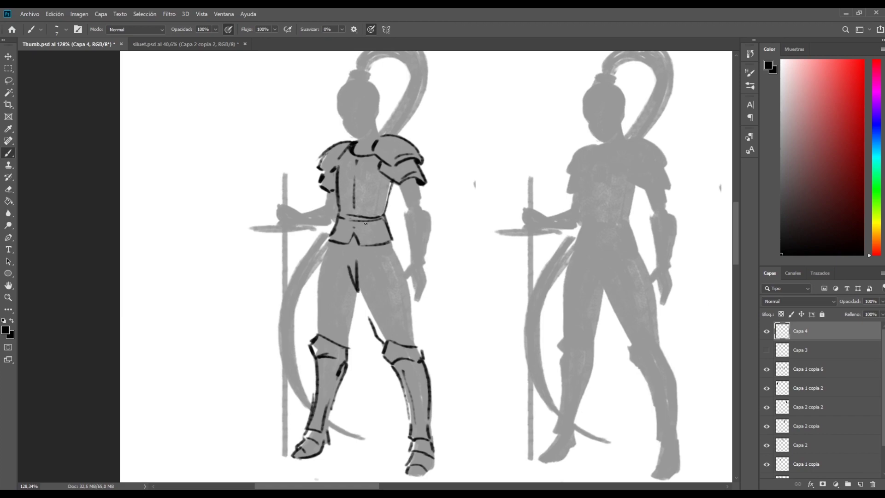
pyautogui.moveTo(382, 250); pyautogui.dragTo(379, 272)
pyautogui.moveTo(409, 318)
pyautogui.mouseDown()
pyautogui.moveTo(416, 346)
pyautogui.moveTo(408, 292)
pyautogui.mouseUp()
pyautogui.moveTo(393, 254); pyautogui.dragTo(399, 269)
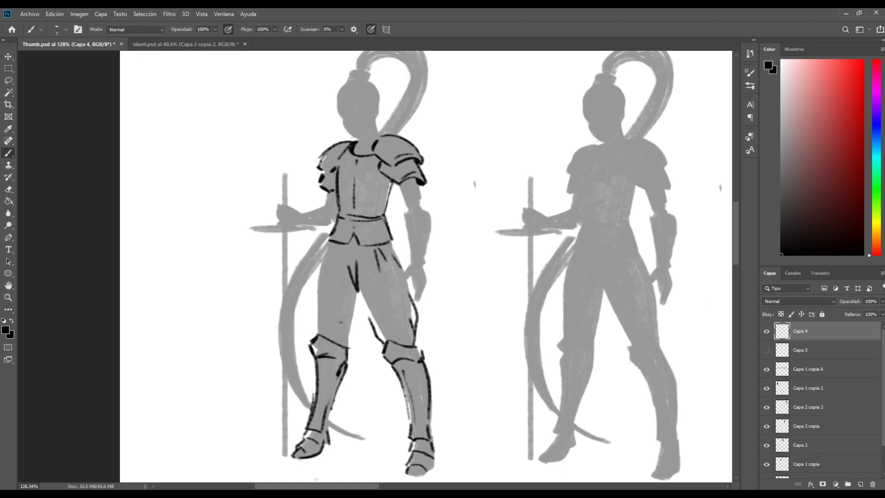
pyautogui.moveTo(355, 316)
pyautogui.mouseDown()
pyautogui.moveTo(339, 332)
pyautogui.moveTo(318, 304)
pyautogui.mouseUp()
pyautogui.moveTo(317, 302)
pyautogui.mouseDown()
pyautogui.moveTo(318, 265)
pyautogui.moveTo(333, 297)
pyautogui.mouseUp()
pyautogui.moveTo(335, 239)
pyautogui.mouseDown()
pyautogui.moveTo(326, 258)
pyautogui.moveTo(337, 261)
pyautogui.mouseUp()
pyautogui.moveTo(355, 299); pyautogui.dragTo(339, 317)
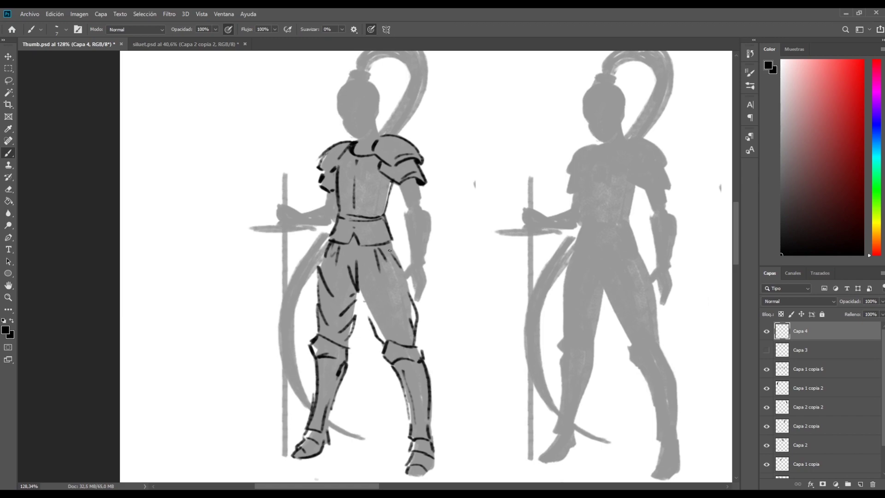
# Step: Draw a second, darkened belt line at the first figure's waist
pyautogui.moveTo(395, 249)
pyautogui.mouseDown()
pyautogui.moveTo(356, 257)
pyautogui.moveTo(323, 246)
pyautogui.mouseUp()
pyautogui.moveTo(325, 247); pyautogui.dragTo(330, 235)
pyautogui.moveTo(387, 227); pyautogui.dragTo(325, 229)
pyautogui.moveTo(386, 226); pyautogui.dragTo(330, 228)
# Step: Erase a stray waist stroke and sketch a pointed blade at the staff's lower end
pyautogui.press('e')
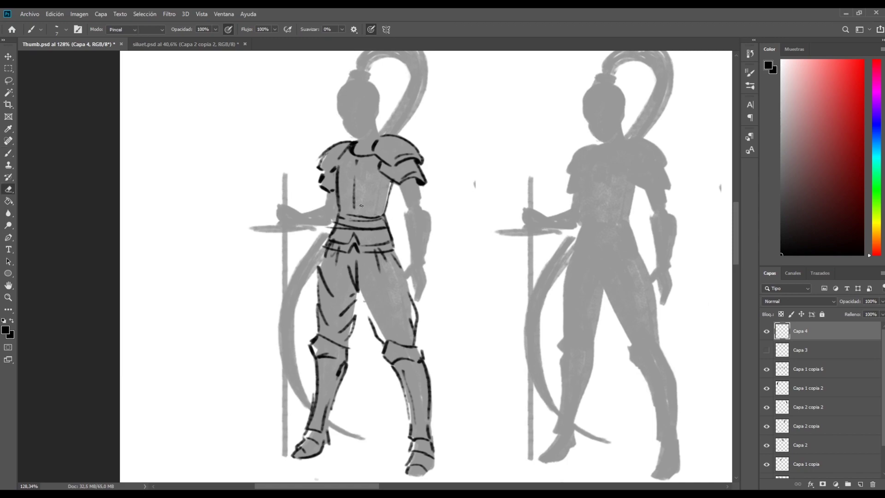
pyautogui.moveTo(360, 217); pyautogui.dragTo(382, 219)
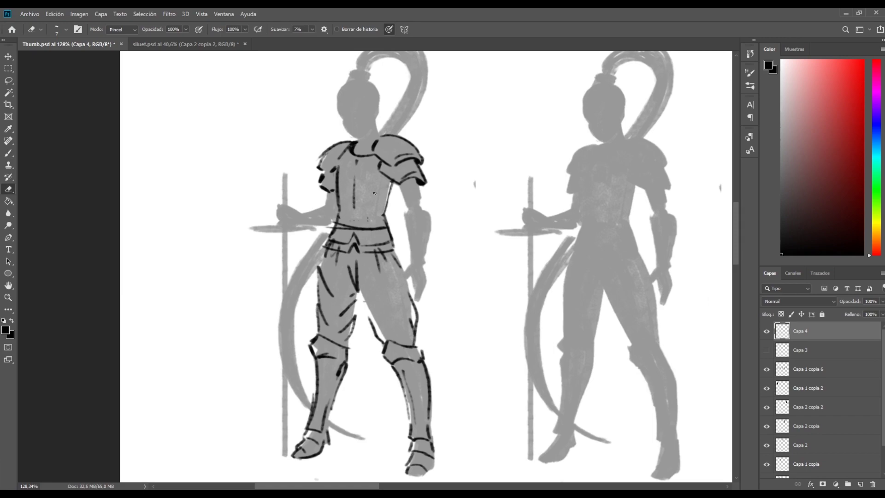
pyautogui.press('b')
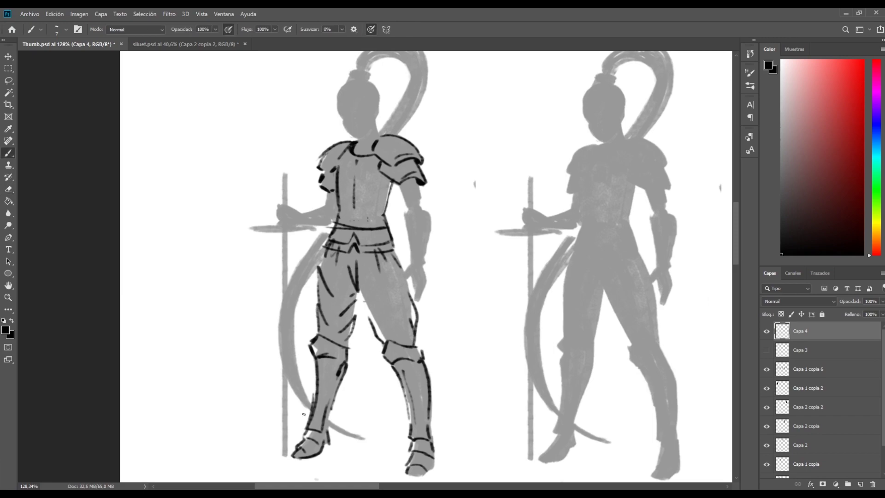
pyautogui.moveTo(284, 453)
pyautogui.mouseDown()
pyautogui.moveTo(281, 433)
pyautogui.moveTo(293, 426)
pyautogui.moveTo(285, 233)
pyautogui.moveTo(280, 454)
pyautogui.moveTo(298, 419)
pyautogui.moveTo(291, 390)
pyautogui.moveTo(279, 394)
pyautogui.mouseUp()
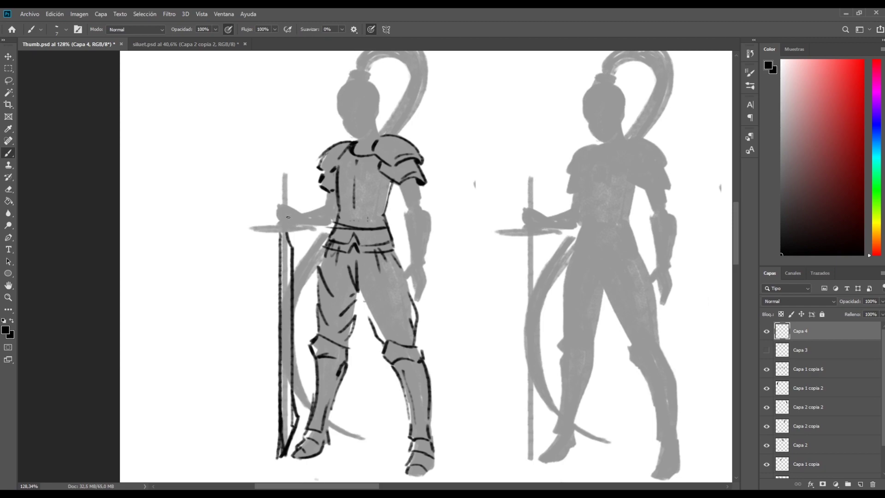
# Step: Outline the sword's crossguard, grip and pommel and a bracer on the first figure's forearm
pyautogui.moveTo(291, 225)
pyautogui.mouseDown()
pyautogui.moveTo(276, 226)
pyautogui.moveTo(319, 234)
pyautogui.moveTo(279, 224)
pyautogui.moveTo(267, 235)
pyautogui.moveTo(248, 230)
pyautogui.moveTo(285, 234)
pyautogui.moveTo(287, 180)
pyautogui.moveTo(281, 205)
pyautogui.mouseUp()
pyautogui.moveTo(288, 174); pyautogui.dragTo(278, 168)
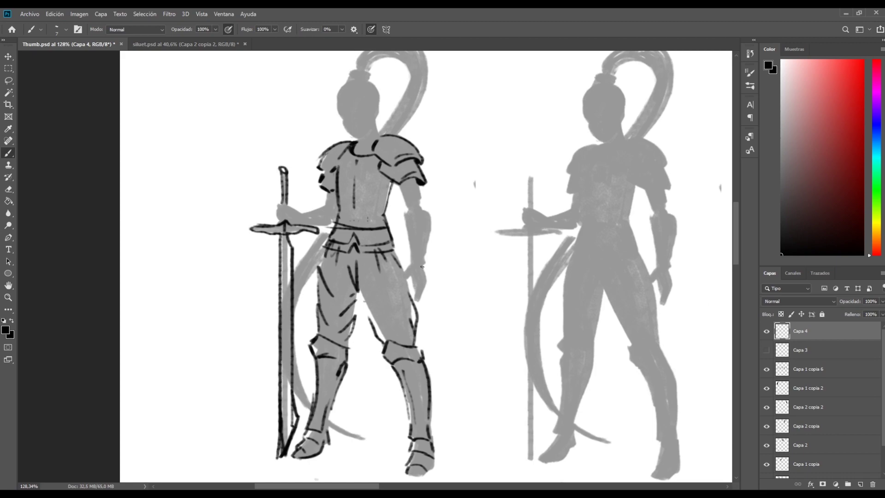
pyautogui.moveTo(414, 264)
pyautogui.mouseDown()
pyautogui.moveTo(428, 262)
pyautogui.moveTo(432, 221)
pyautogui.moveTo(422, 209)
pyautogui.mouseUp()
pyautogui.moveTo(414, 256)
pyautogui.mouseDown()
pyautogui.moveTo(410, 213)
pyautogui.moveTo(426, 211)
pyautogui.mouseUp()
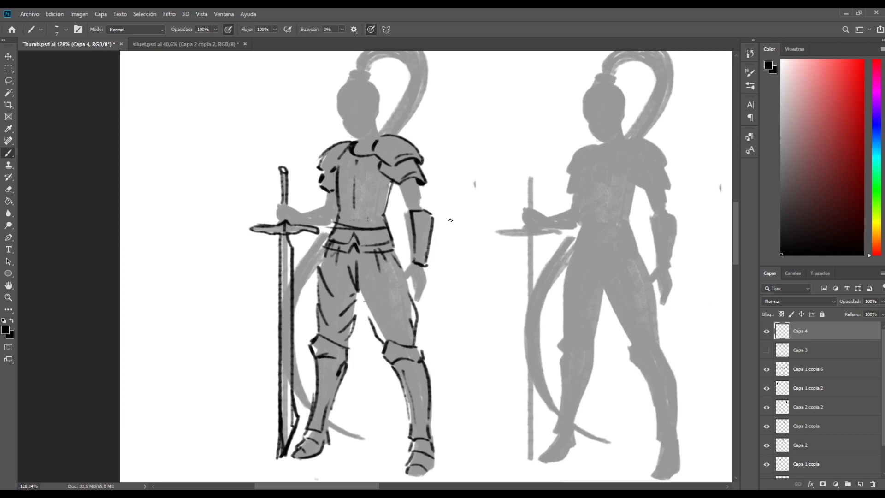
pyautogui.moveTo(295, 222)
pyautogui.mouseDown()
pyautogui.moveTo(336, 209)
pyautogui.moveTo(317, 229)
pyautogui.mouseUp()
pyautogui.moveTo(261, 404)
pyautogui.mouseDown()
pyautogui.moveTo(220, 415)
pyautogui.moveTo(162, 391)
pyautogui.mouseUp()
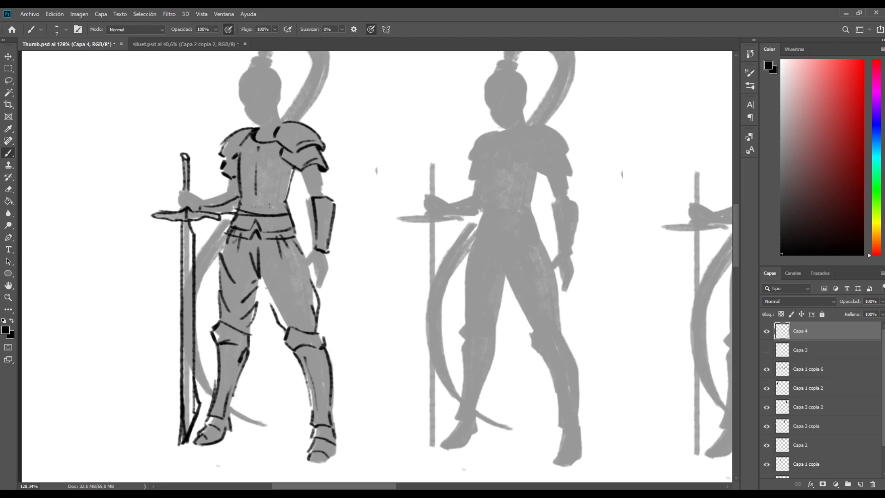
# Step: Sketch the middle figure's neck, shoulder pad, torso edges, neckline and small chest details
pyautogui.moveTo(526, 125); pyautogui.dragTo(522, 145)
pyautogui.moveTo(573, 174); pyautogui.dragTo(529, 124)
pyautogui.moveTo(553, 169)
pyautogui.mouseDown()
pyautogui.moveTo(571, 169)
pyautogui.moveTo(535, 172)
pyautogui.moveTo(522, 145)
pyautogui.mouseUp()
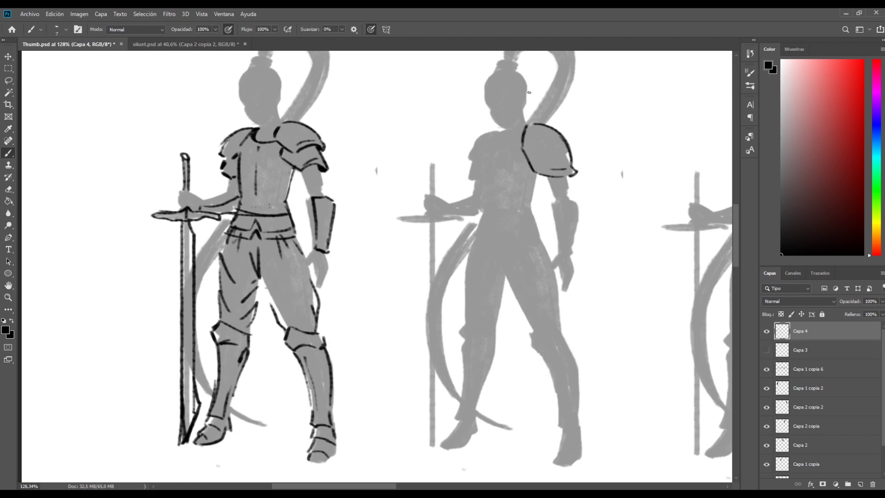
pyautogui.moveTo(484, 199); pyautogui.dragTo(485, 162)
pyautogui.moveTo(538, 174); pyautogui.dragTo(529, 210)
pyautogui.moveTo(522, 138)
pyautogui.mouseDown()
pyautogui.moveTo(499, 140)
pyautogui.moveTo(504, 130)
pyautogui.mouseUp()
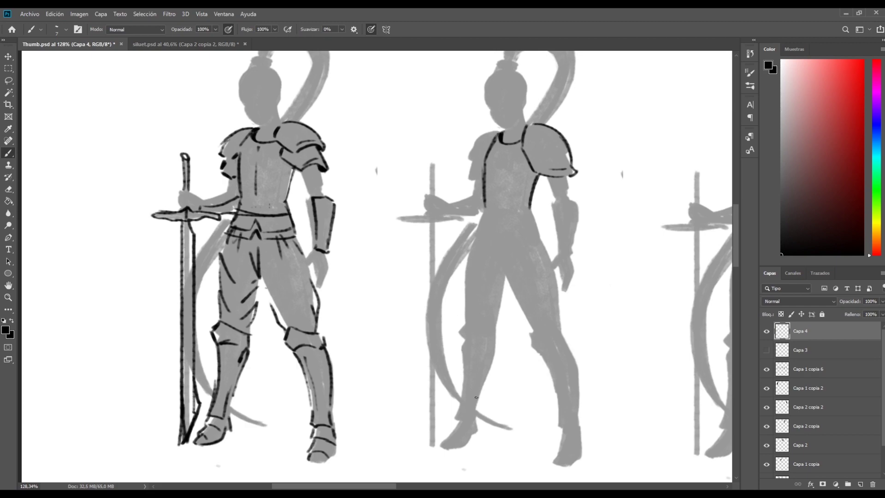
pyautogui.moveTo(482, 178)
pyautogui.mouseDown()
pyautogui.moveTo(462, 181)
pyautogui.moveTo(484, 136)
pyautogui.moveTo(503, 130)
pyautogui.mouseUp()
pyautogui.moveTo(511, 175)
pyautogui.mouseDown()
pyautogui.moveTo(526, 180)
pyautogui.moveTo(481, 168)
pyautogui.moveTo(489, 152)
pyautogui.moveTo(498, 180)
pyautogui.moveTo(525, 183)
pyautogui.mouseUp()
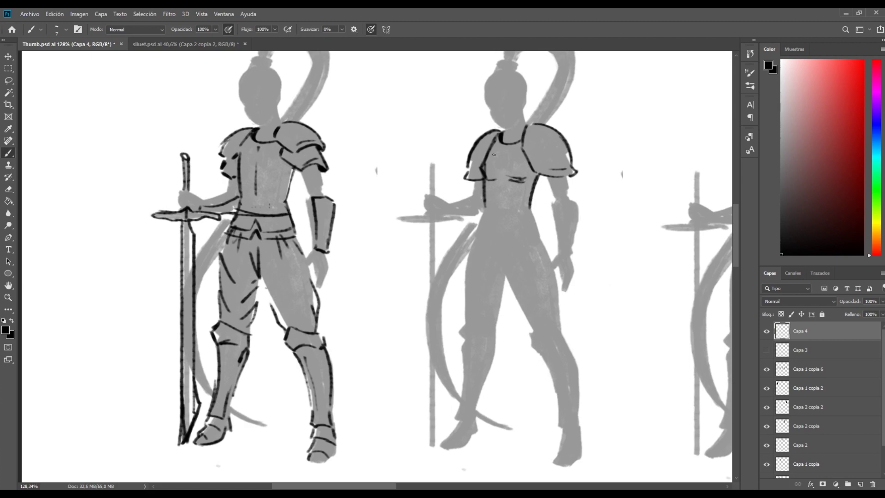
pyautogui.click(504, 164)
pyautogui.click(504, 158)
# Step: Draw and thicken the belt across the middle figure's waist
pyautogui.moveTo(530, 206)
pyautogui.mouseDown()
pyautogui.moveTo(485, 200)
pyautogui.moveTo(534, 215)
pyautogui.moveTo(493, 216)
pyautogui.moveTo(506, 213)
pyautogui.moveTo(486, 203)
pyautogui.moveTo(529, 206)
pyautogui.mouseUp()
pyautogui.moveTo(503, 207)
pyautogui.mouseDown()
pyautogui.moveTo(493, 206)
pyautogui.moveTo(509, 217)
pyautogui.mouseUp()
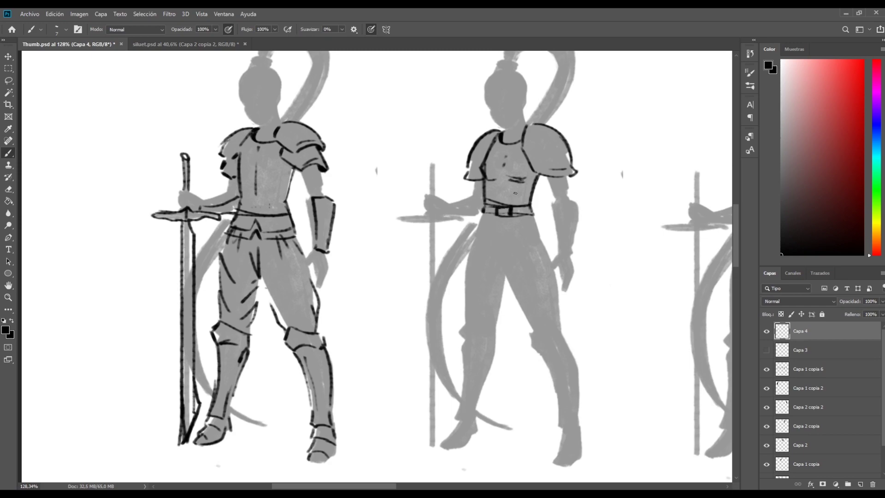
pyautogui.press('e')
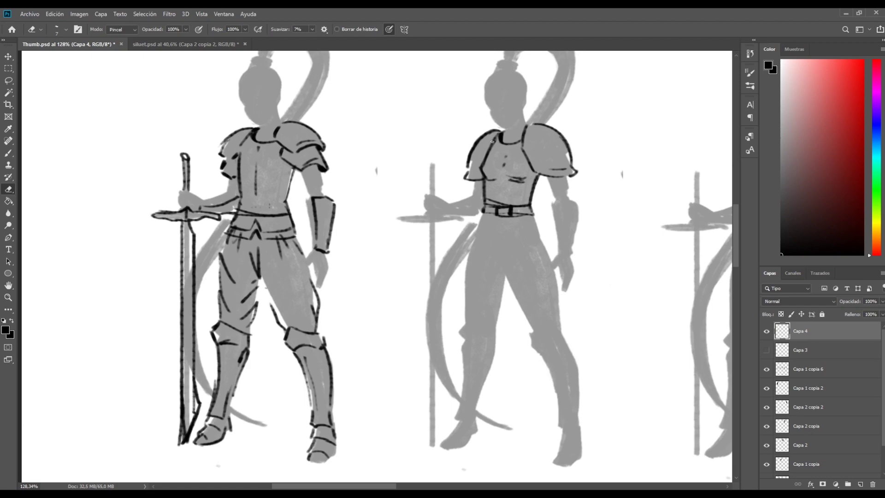
pyautogui.press('b')
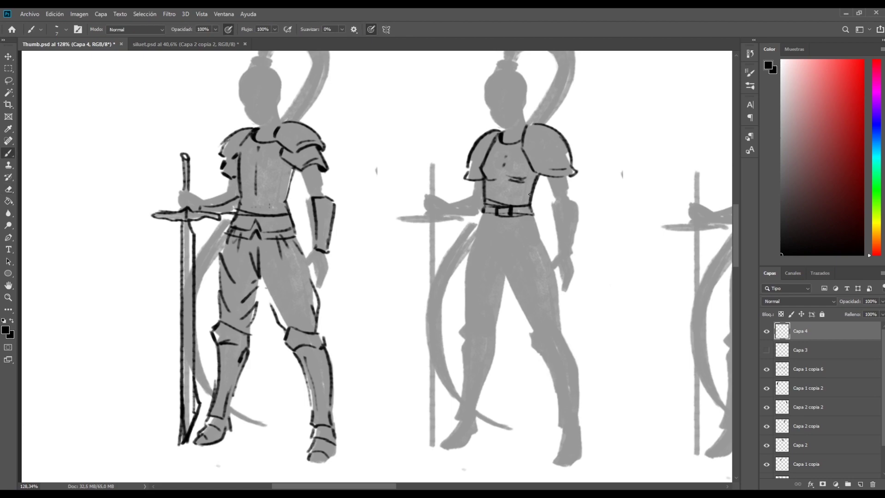
pyautogui.moveTo(522, 189)
pyautogui.mouseDown()
pyautogui.moveTo(529, 199)
pyautogui.moveTo(492, 204)
pyautogui.mouseUp()
# Step: Outline the long pointed tabard with inner folds, and draw arrows to the first figure's hip and shoulder
pyautogui.moveTo(524, 215)
pyautogui.mouseDown()
pyautogui.moveTo(519, 382)
pyautogui.moveTo(491, 318)
pyautogui.mouseUp()
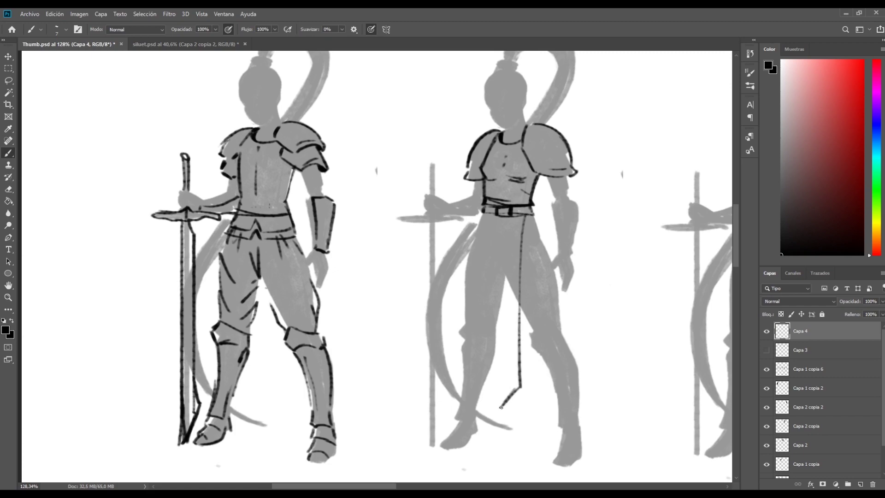
pyautogui.moveTo(493, 353)
pyautogui.mouseDown()
pyautogui.moveTo(493, 215)
pyautogui.moveTo(504, 395)
pyautogui.moveTo(494, 381)
pyautogui.moveTo(495, 300)
pyautogui.mouseUp()
pyautogui.hotkey('ctrl', 'z')
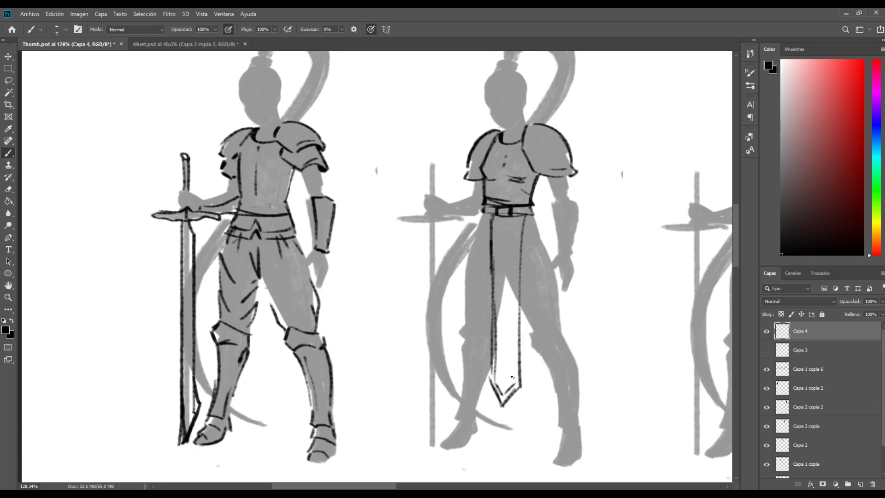
pyautogui.moveTo(513, 379); pyautogui.dragTo(514, 311)
pyautogui.moveTo(516, 280)
pyautogui.mouseDown()
pyautogui.moveTo(517, 219)
pyautogui.moveTo(496, 269)
pyautogui.moveTo(497, 314)
pyautogui.mouseUp()
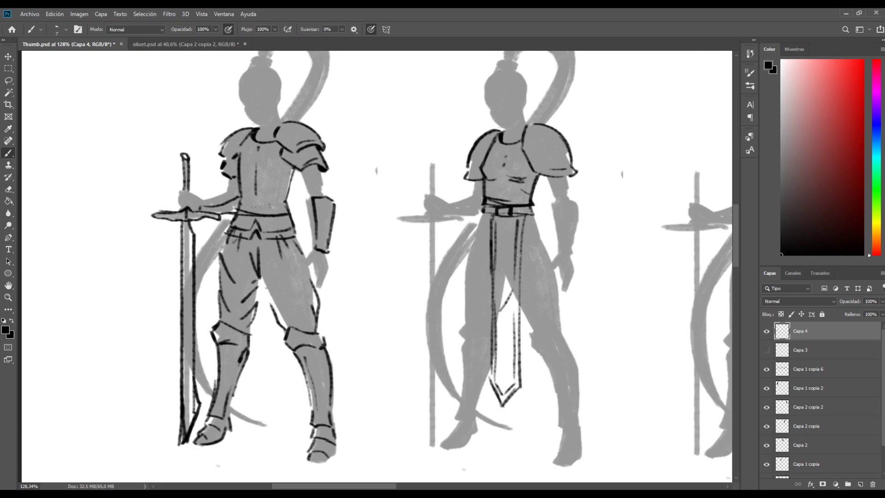
pyautogui.moveTo(515, 251); pyautogui.dragTo(498, 269)
pyautogui.moveTo(523, 227)
pyautogui.mouseDown()
pyautogui.moveTo(547, 254)
pyautogui.moveTo(534, 214)
pyautogui.mouseUp()
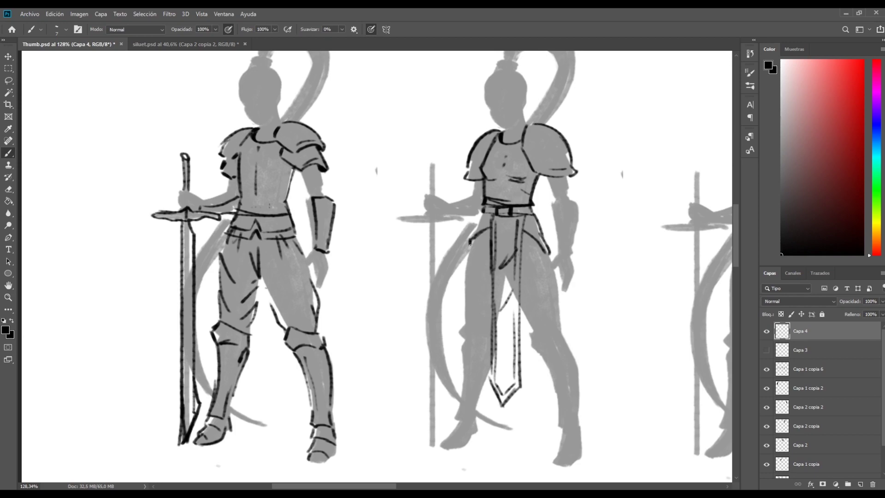
pyautogui.moveTo(470, 244); pyautogui.dragTo(482, 213)
pyautogui.moveTo(432, 270); pyautogui.dragTo(346, 282)
pyautogui.moveTo(464, 144); pyautogui.dragTo(336, 135)
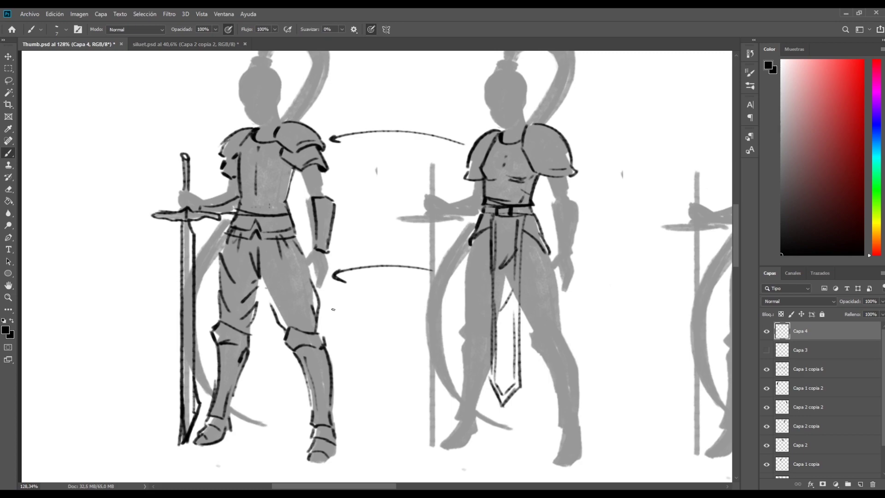
# Step: Outline the middle figure's hips and thighs, adding arrows toward the first figure's leg and beside the hip
pyautogui.moveTo(353, 319)
pyautogui.mouseDown()
pyautogui.moveTo(324, 314)
pyautogui.moveTo(331, 318)
pyautogui.mouseUp()
pyautogui.moveTo(534, 316)
pyautogui.mouseDown()
pyautogui.moveTo(532, 330)
pyautogui.moveTo(552, 271)
pyautogui.moveTo(557, 316)
pyautogui.moveTo(529, 318)
pyautogui.mouseUp()
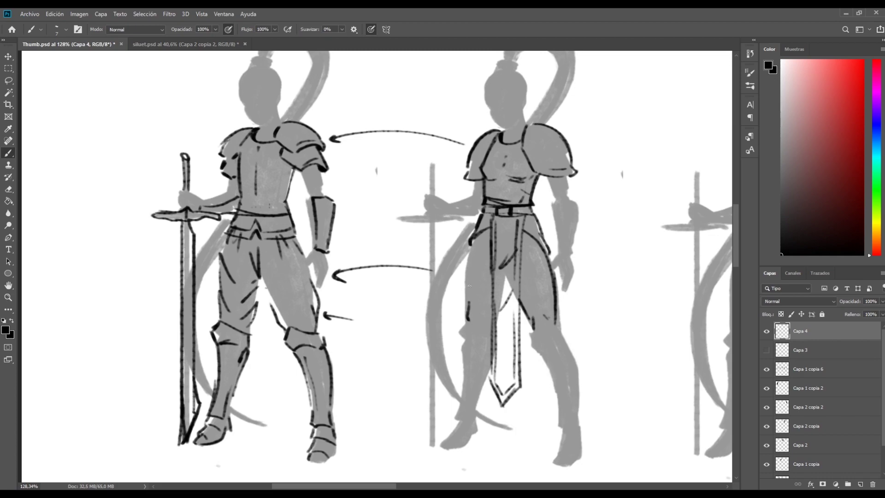
pyautogui.moveTo(468, 322); pyautogui.dragTo(477, 229)
pyautogui.moveTo(474, 305); pyautogui.dragTo(476, 289)
pyautogui.moveTo(546, 253)
pyautogui.mouseDown()
pyautogui.moveTo(517, 247)
pyautogui.moveTo(549, 249)
pyautogui.mouseUp()
pyautogui.moveTo(489, 249)
pyautogui.mouseDown()
pyautogui.moveTo(466, 258)
pyautogui.moveTo(475, 238)
pyautogui.mouseUp()
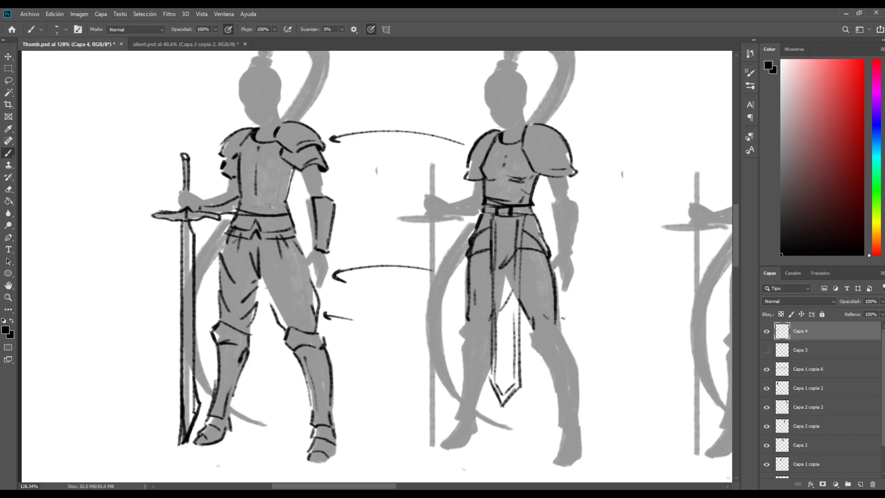
pyautogui.moveTo(547, 264)
pyautogui.mouseDown()
pyautogui.moveTo(518, 259)
pyautogui.moveTo(547, 243)
pyautogui.mouseUp()
pyautogui.moveTo(491, 260)
pyautogui.mouseDown()
pyautogui.moveTo(467, 267)
pyautogui.moveTo(469, 239)
pyautogui.mouseUp()
pyautogui.moveTo(599, 266)
pyautogui.mouseDown()
pyautogui.moveTo(557, 259)
pyautogui.moveTo(563, 264)
pyautogui.mouseUp()
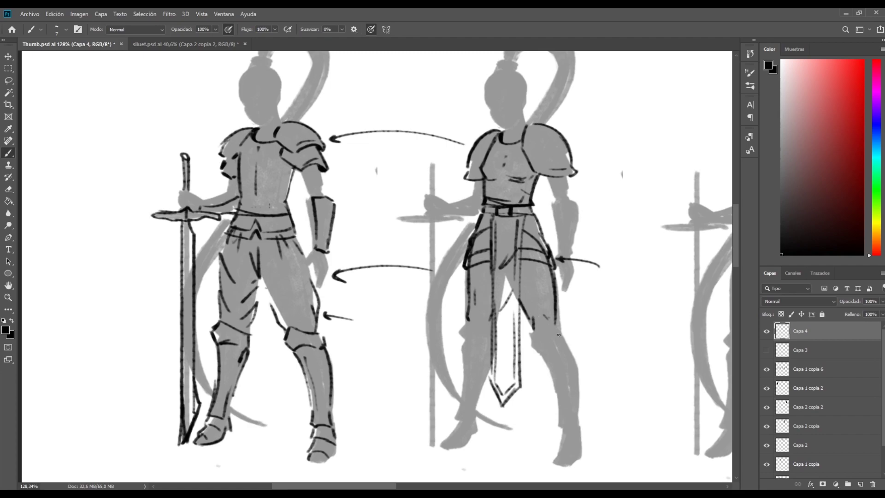
# Step: Outline both knees of the middle figure, plus the left shin and boot
pyautogui.moveTo(558, 326); pyautogui.dragTo(533, 335)
pyautogui.hotkey('ctrl', 'z')
pyautogui.moveTo(529, 339)
pyautogui.mouseDown()
pyautogui.moveTo(561, 327)
pyautogui.moveTo(525, 339)
pyautogui.moveTo(534, 357)
pyautogui.moveTo(573, 347)
pyautogui.moveTo(568, 326)
pyautogui.moveTo(572, 349)
pyautogui.mouseUp()
pyautogui.moveTo(489, 330)
pyautogui.mouseDown()
pyautogui.moveTo(460, 325)
pyautogui.moveTo(462, 349)
pyautogui.mouseUp()
pyautogui.moveTo(461, 349); pyautogui.dragTo(484, 353)
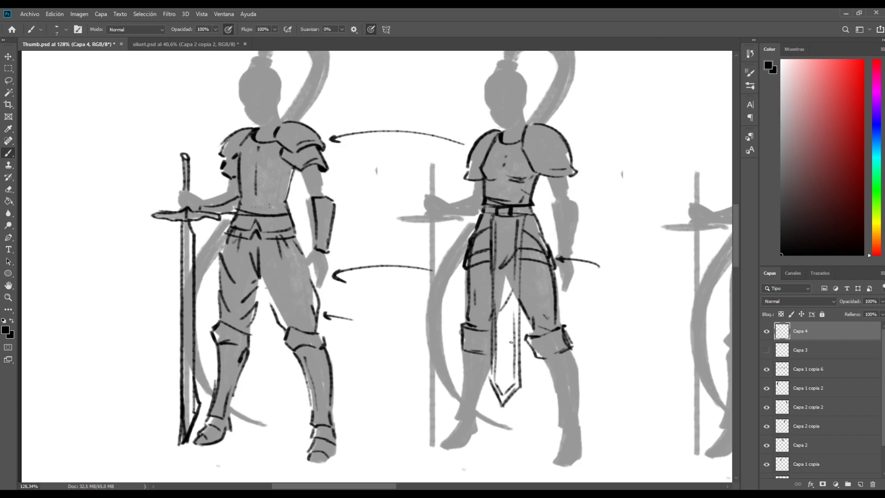
pyautogui.moveTo(471, 418)
pyautogui.mouseDown()
pyautogui.moveTo(488, 381)
pyautogui.moveTo(460, 411)
pyautogui.moveTo(466, 352)
pyautogui.mouseUp()
pyautogui.moveTo(474, 419)
pyautogui.mouseDown()
pyautogui.moveTo(438, 447)
pyautogui.moveTo(447, 440)
pyautogui.mouseUp()
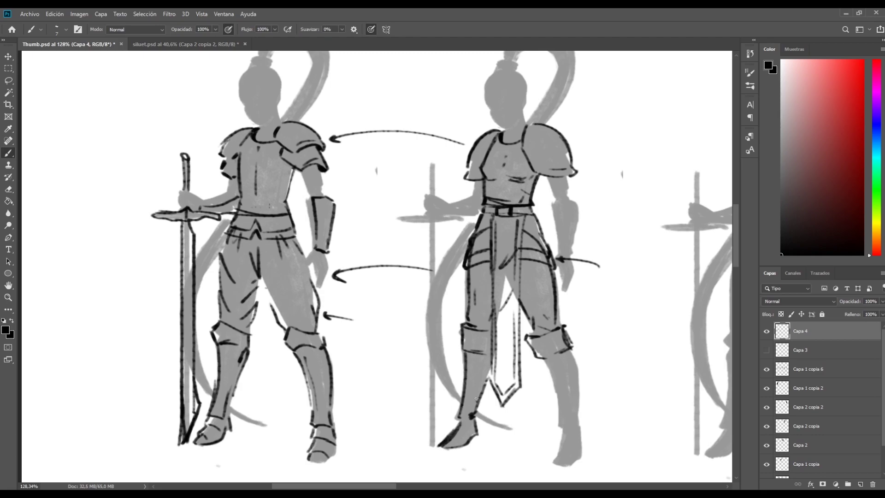
pyautogui.moveTo(486, 372)
pyautogui.mouseDown()
pyautogui.moveTo(469, 392)
pyautogui.moveTo(474, 376)
pyautogui.mouseUp()
# Step: Outline the middle figure's tall right boot from shin to foot
pyautogui.moveTo(574, 377); pyautogui.dragTo(578, 411)
pyautogui.moveTo(568, 362); pyautogui.dragTo(548, 426)
pyautogui.moveTo(559, 387); pyautogui.dragTo(552, 410)
pyautogui.moveTo(539, 360)
pyautogui.mouseDown()
pyautogui.moveTo(565, 429)
pyautogui.moveTo(577, 395)
pyautogui.mouseUp()
pyautogui.moveTo(575, 349); pyautogui.dragTo(567, 367)
pyautogui.moveTo(563, 432)
pyautogui.mouseDown()
pyautogui.moveTo(553, 465)
pyautogui.moveTo(578, 455)
pyautogui.moveTo(580, 424)
pyautogui.mouseUp()
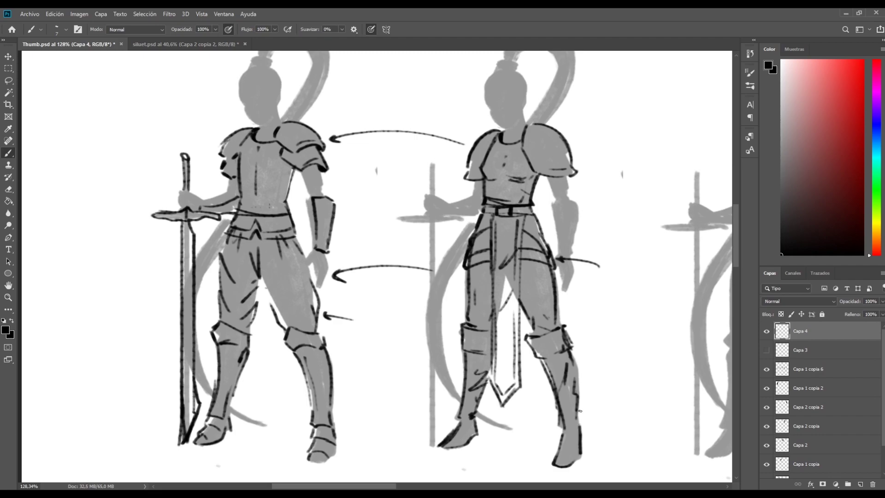
pyautogui.press('z')
pyautogui.moveTo(425, 320); pyautogui.dragTo(399, 288)
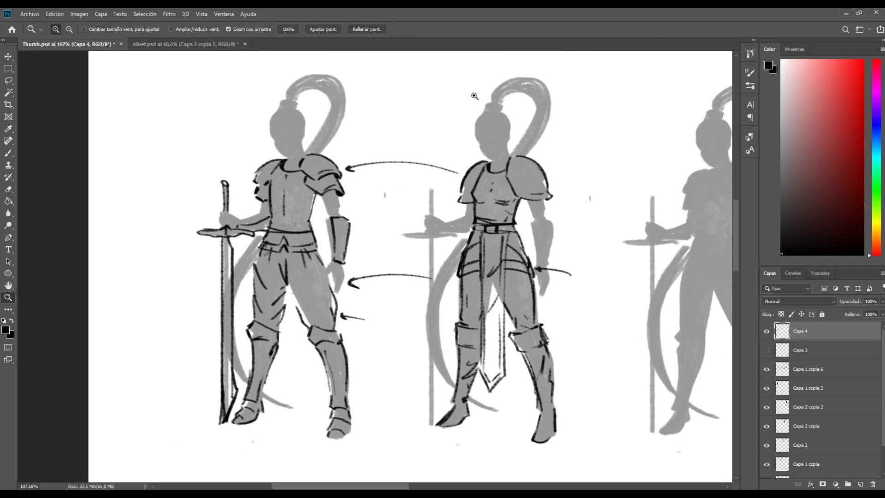
# Step: Zoom into the second figure's head, shrink the brush, and sketch its ear and face
pyautogui.moveTo(475, 96); pyautogui.dragTo(486, 94)
pyautogui.press('b')
pyautogui.moveTo(426, 119); pyautogui.dragTo(413, 141)
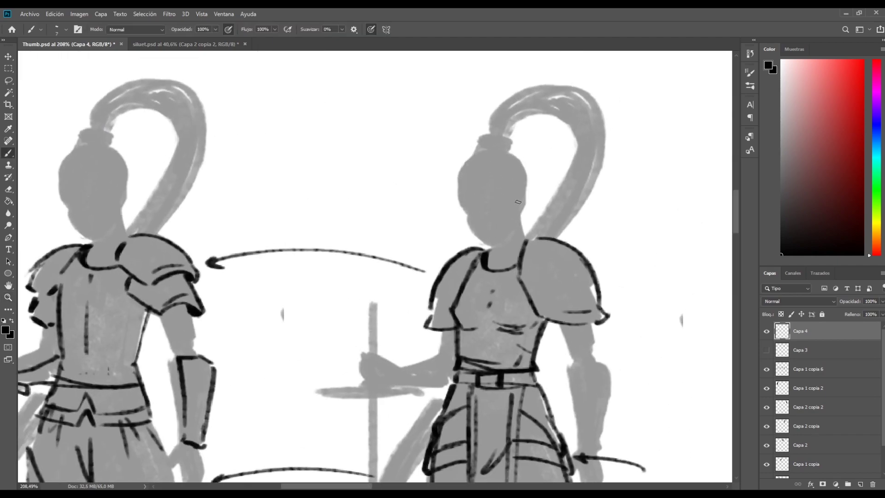
pyautogui.moveTo(515, 192); pyautogui.dragTo(522, 216)
pyautogui.press('[')
pyautogui.press('[')
pyautogui.moveTo(482, 212)
pyautogui.mouseDown()
pyautogui.moveTo(504, 196)
pyautogui.moveTo(465, 211)
pyautogui.moveTo(489, 231)
pyautogui.moveTo(513, 229)
pyautogui.moveTo(470, 223)
pyautogui.moveTo(457, 179)
pyautogui.mouseUp()
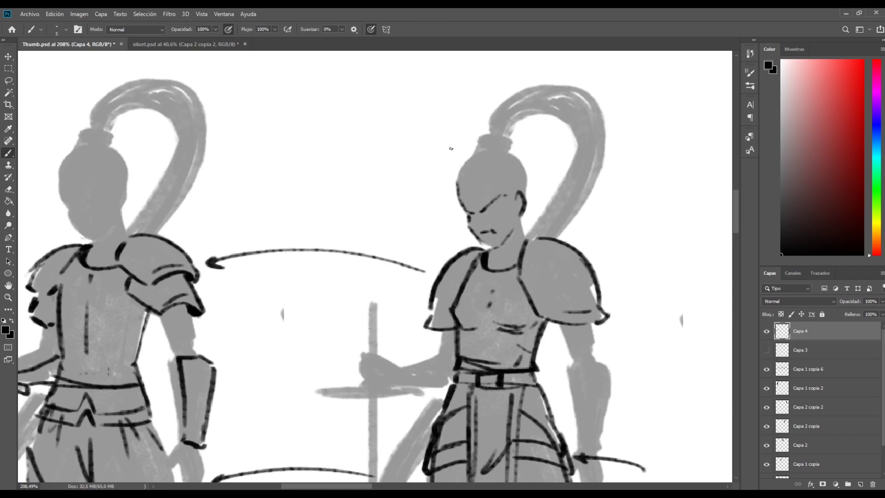
# Step: Draw the second figure's headband, head contour and hair strands, marking a cross on the ponytail
pyautogui.moveTo(459, 179)
pyautogui.mouseDown()
pyautogui.moveTo(494, 198)
pyautogui.moveTo(552, 205)
pyautogui.mouseUp()
pyautogui.moveTo(463, 172)
pyautogui.mouseDown()
pyautogui.moveTo(459, 161)
pyautogui.moveTo(477, 147)
pyautogui.mouseUp()
pyautogui.moveTo(549, 191)
pyautogui.mouseDown()
pyautogui.moveTo(507, 144)
pyautogui.moveTo(473, 148)
pyautogui.mouseUp()
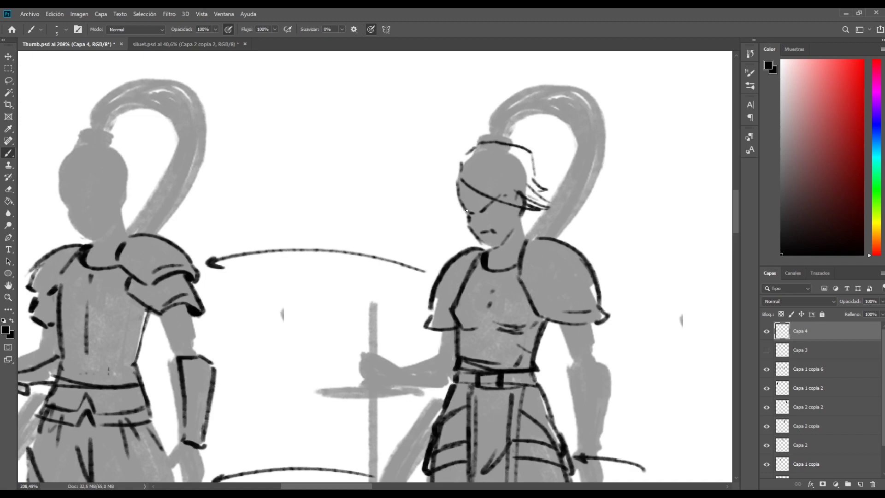
pyautogui.moveTo(464, 217)
pyautogui.mouseDown()
pyautogui.moveTo(441, 180)
pyautogui.moveTo(460, 161)
pyautogui.mouseUp()
pyautogui.moveTo(531, 211)
pyautogui.mouseDown()
pyautogui.moveTo(553, 234)
pyautogui.moveTo(525, 236)
pyautogui.moveTo(520, 215)
pyautogui.moveTo(519, 232)
pyautogui.mouseUp()
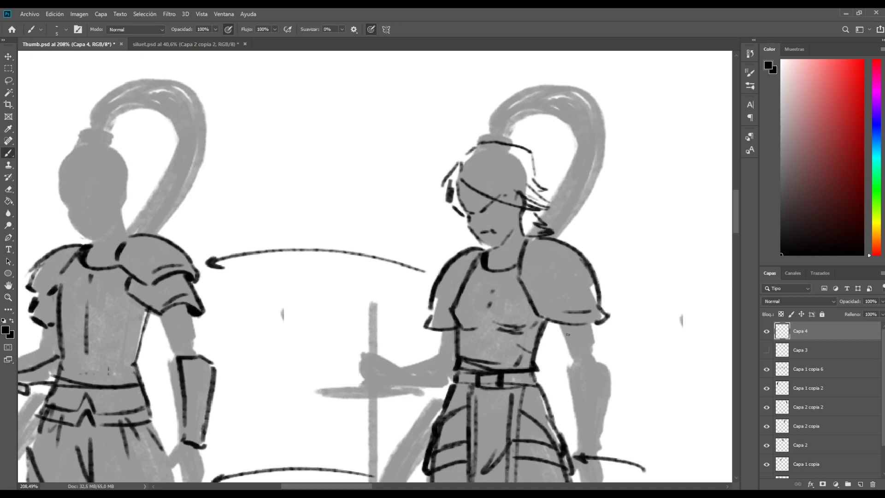
pyautogui.moveTo(543, 193); pyautogui.dragTo(559, 206)
pyautogui.moveTo(532, 178); pyautogui.dragTo(552, 198)
pyautogui.moveTo(581, 98); pyautogui.dragTo(587, 131)
pyautogui.moveTo(573, 113); pyautogui.dragTo(594, 124)
# Step: Outline the first figure's ponytail with its curves and inner strands
pyautogui.moveTo(219, 265); pyautogui.dragTo(344, 290)
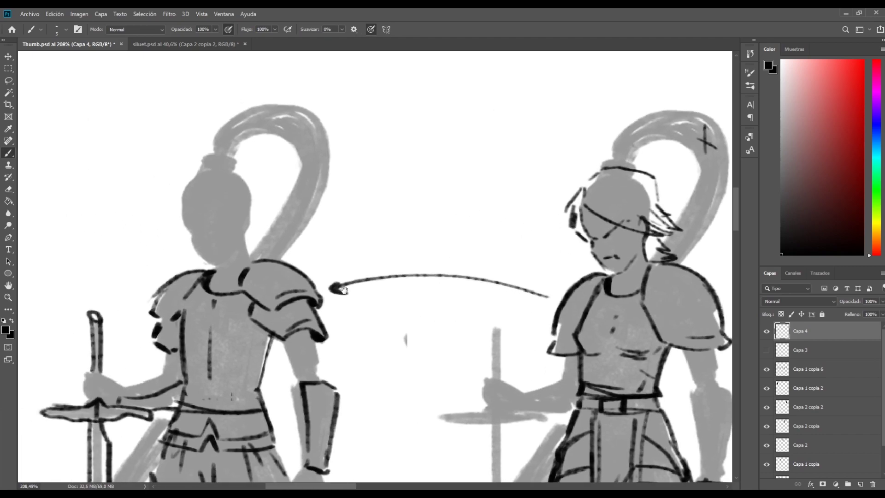
pyautogui.moveTo(231, 170)
pyautogui.mouseDown()
pyautogui.moveTo(217, 168)
pyautogui.moveTo(237, 145)
pyautogui.moveTo(215, 139)
pyautogui.moveTo(219, 170)
pyautogui.moveTo(273, 133)
pyautogui.moveTo(240, 126)
pyautogui.mouseUp()
pyautogui.moveTo(221, 139)
pyautogui.mouseDown()
pyautogui.moveTo(236, 116)
pyautogui.moveTo(227, 130)
pyautogui.mouseUp()
pyautogui.moveTo(225, 132); pyautogui.dragTo(290, 102)
pyautogui.moveTo(236, 136)
pyautogui.mouseDown()
pyautogui.moveTo(285, 119)
pyautogui.moveTo(300, 148)
pyautogui.moveTo(301, 185)
pyautogui.moveTo(251, 253)
pyautogui.moveTo(256, 260)
pyautogui.mouseUp()
pyautogui.moveTo(295, 226)
pyautogui.mouseDown()
pyautogui.moveTo(276, 260)
pyautogui.moveTo(329, 188)
pyautogui.moveTo(314, 113)
pyautogui.moveTo(265, 103)
pyautogui.mouseUp()
pyautogui.moveTo(320, 126); pyautogui.dragTo(287, 163)
pyautogui.moveTo(315, 169); pyautogui.dragTo(303, 213)
pyautogui.moveTo(329, 150)
pyautogui.mouseDown()
pyautogui.moveTo(276, 249)
pyautogui.moveTo(278, 116)
pyautogui.mouseUp()
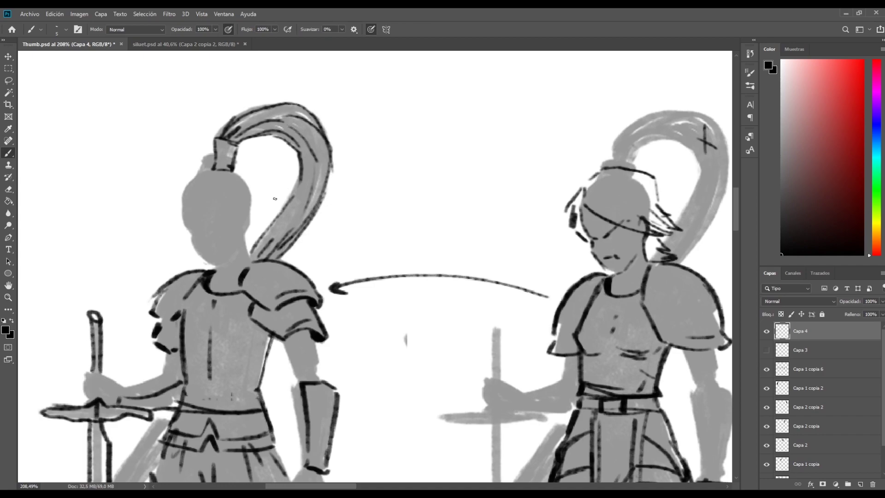
pyautogui.moveTo(274, 198); pyautogui.dragTo(256, 336)
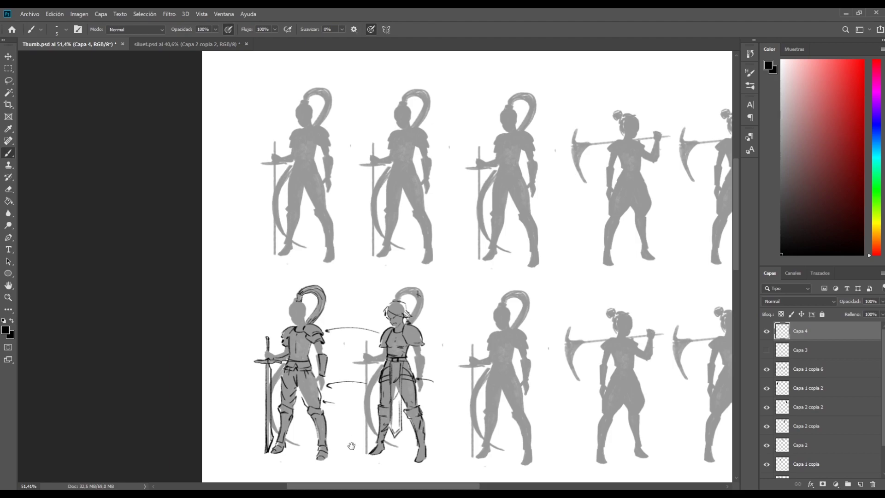
# Step: On siluet.psd, clear the selection and brush a tick above the circled silhouette
pyautogui.moveTo(352, 446); pyautogui.dragTo(298, 419)
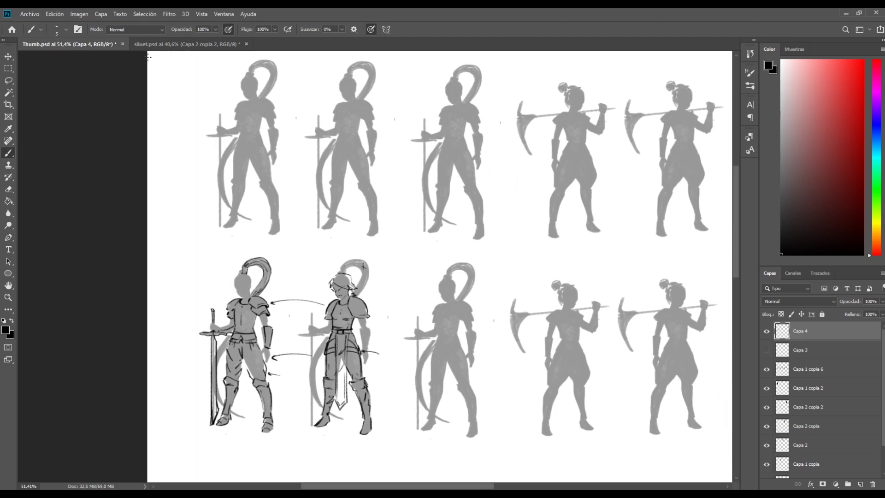
pyautogui.click(187, 44)
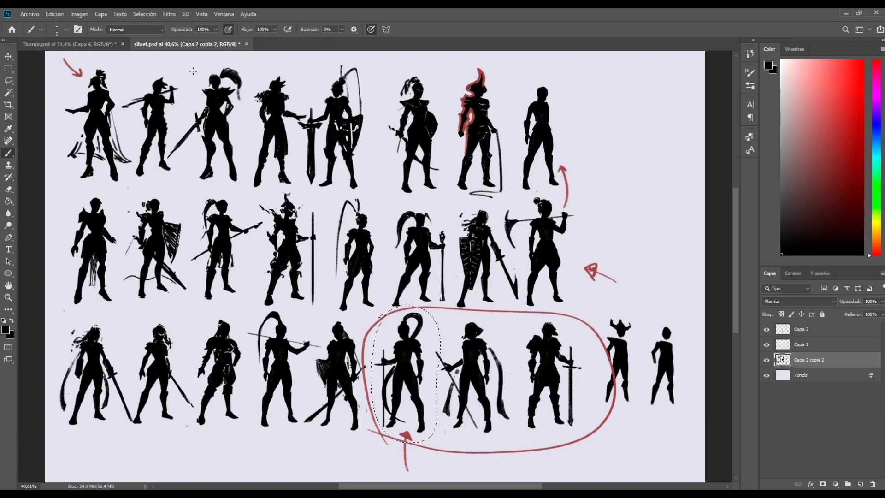
pyautogui.hotkey('ctrl', 'd')
pyautogui.moveTo(383, 323); pyautogui.dragTo(390, 321)
pyautogui.moveTo(589, 205); pyautogui.dragTo(582, 220)
# Step: On Thumb.psd, add small arrows beside the third and fourth bottom-row silhouettes
pyautogui.click(112, 46)
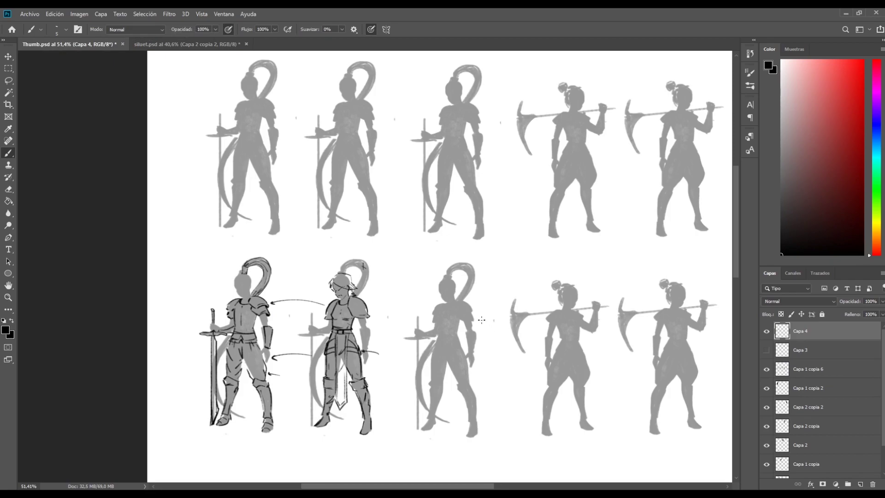
pyautogui.moveTo(483, 320); pyautogui.dragTo(476, 319)
pyautogui.moveTo(527, 361); pyautogui.dragTo(534, 361)
# Step: Show the Capa 3 layer and zoom in to review the top-row sketches, including the pickaxe figures
pyautogui.click(767, 350)
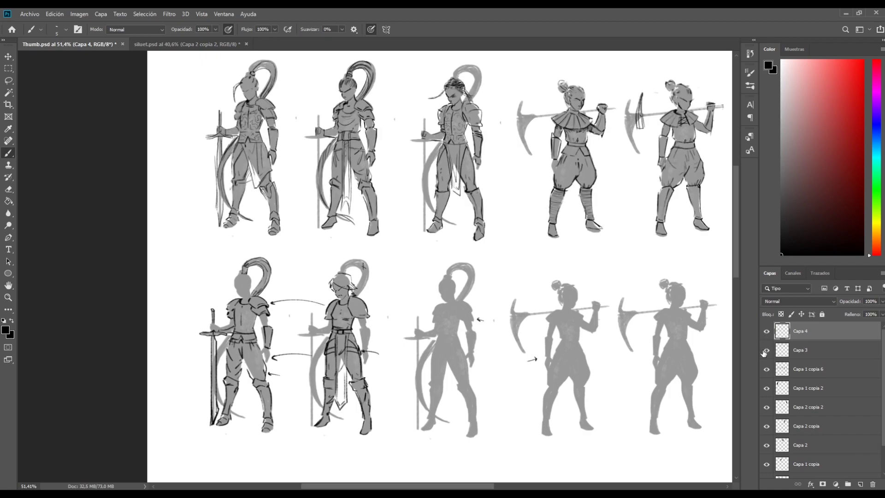
pyautogui.keyDown('ctrl'); pyautogui.click(202, 134); pyautogui.keyUp('ctrl')
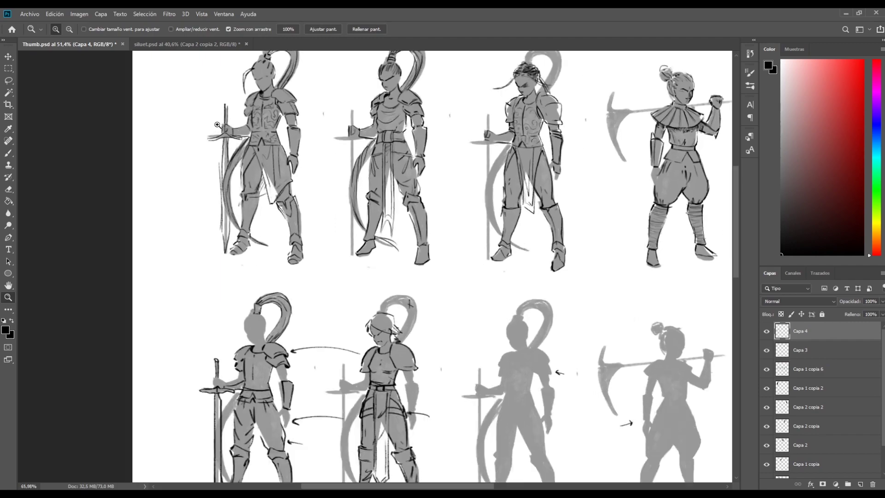
pyautogui.moveTo(179, 209); pyautogui.dragTo(168, 295)
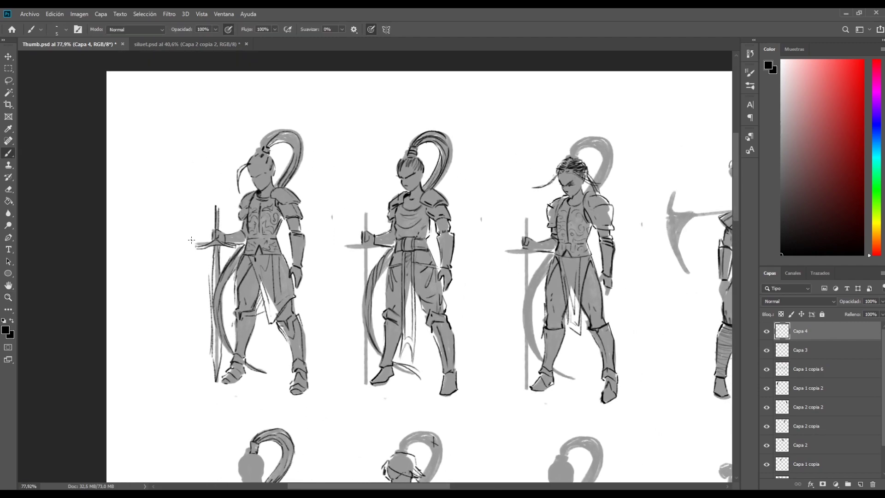
pyautogui.moveTo(473, 385); pyautogui.dragTo(490, 369)
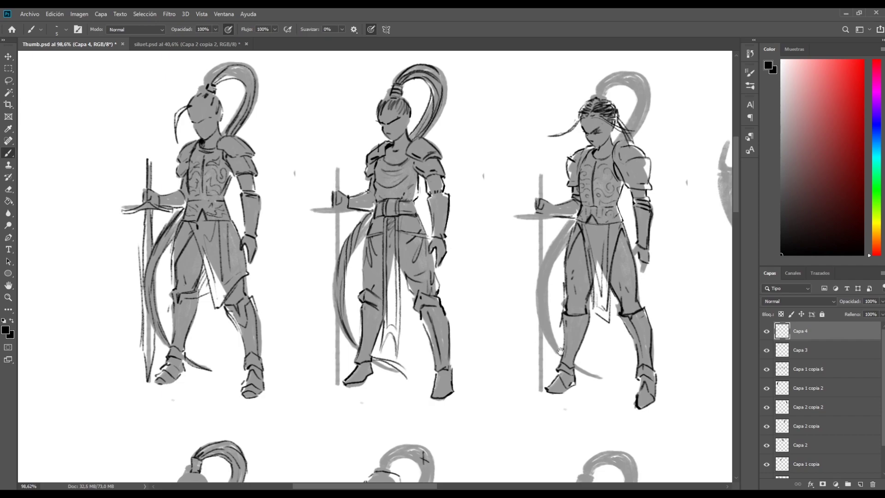
pyautogui.moveTo(560, 351)
pyautogui.mouseDown()
pyautogui.moveTo(370, 448)
pyautogui.moveTo(275, 460)
pyautogui.mouseUp()
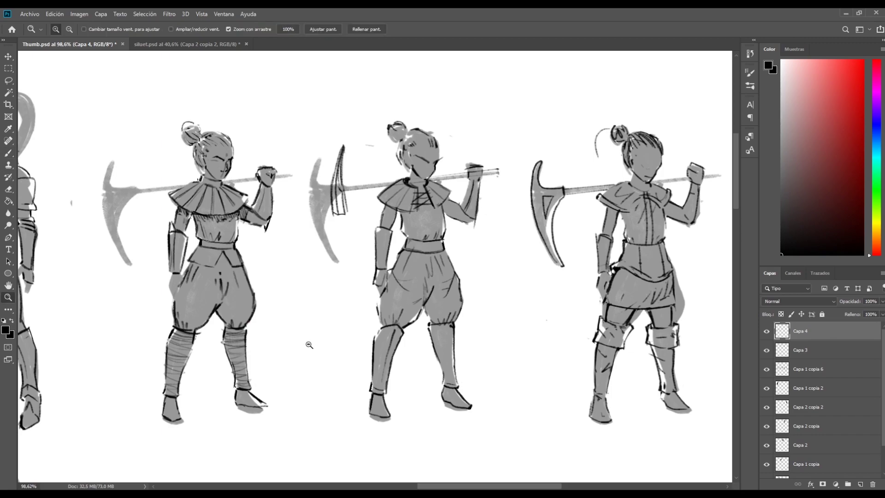
pyautogui.moveTo(306, 346)
pyautogui.mouseDown()
pyautogui.moveTo(194, 364)
pyautogui.moveTo(306, 341)
pyautogui.mouseUp()
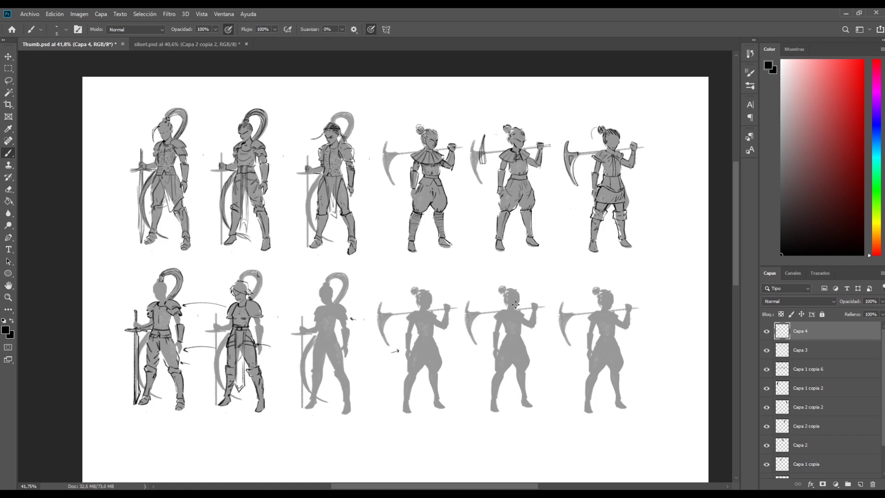
# Step: Hide Capa 4's bottom-row linework, keep the Capa 3 top-row sketches visible, then return to siluet.psd
pyautogui.click(766, 332)
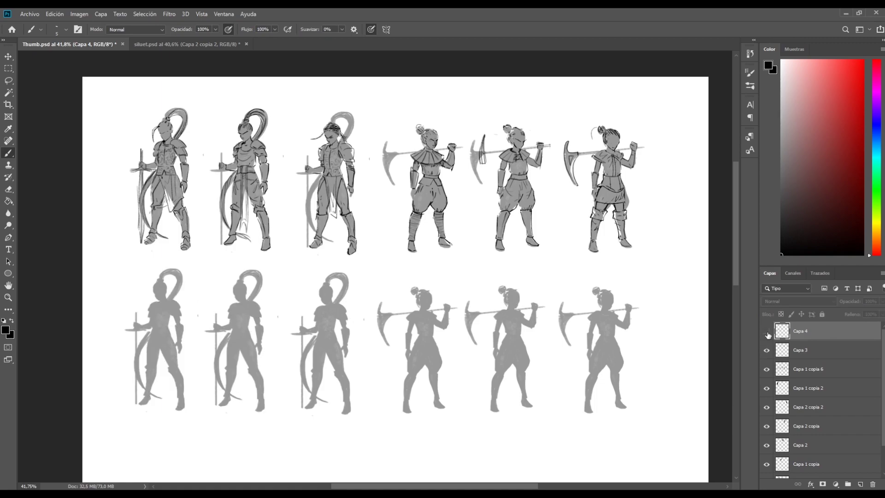
pyautogui.click(767, 331)
pyautogui.click(766, 351)
pyautogui.click(767, 332)
pyautogui.click(767, 351)
pyautogui.click(767, 407)
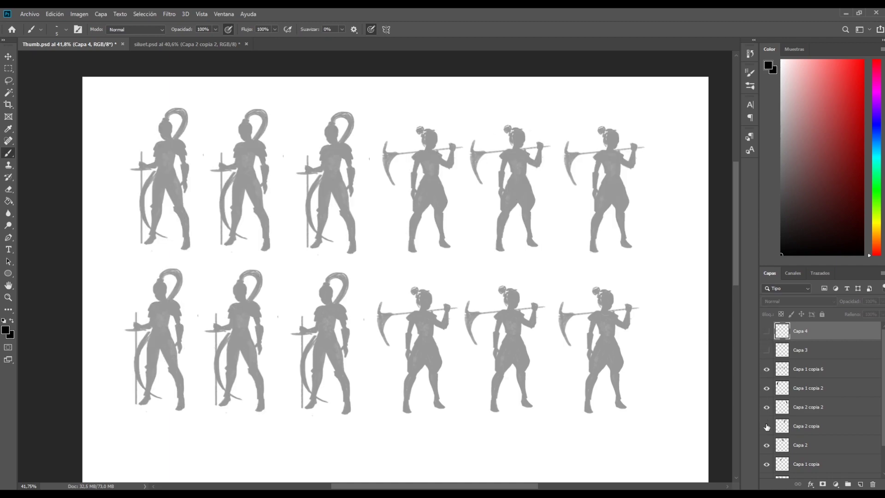
pyautogui.click(766, 425)
pyautogui.click(766, 426)
pyautogui.click(766, 369)
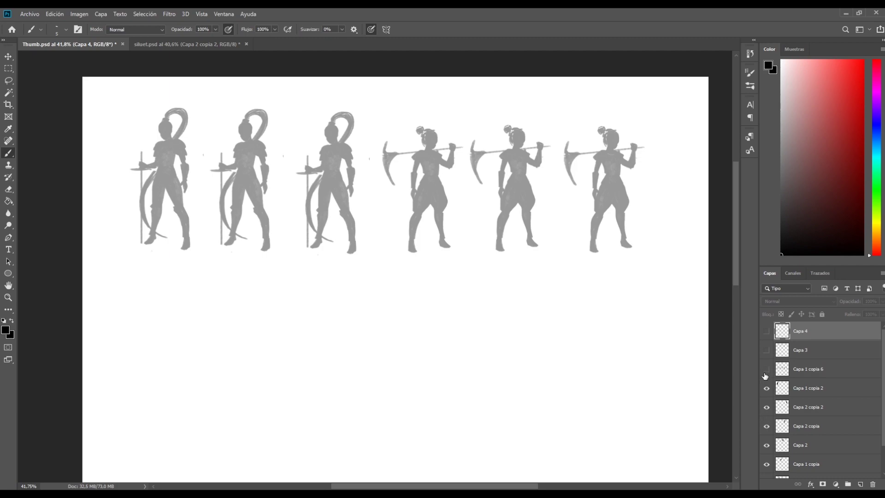
pyautogui.click(766, 350)
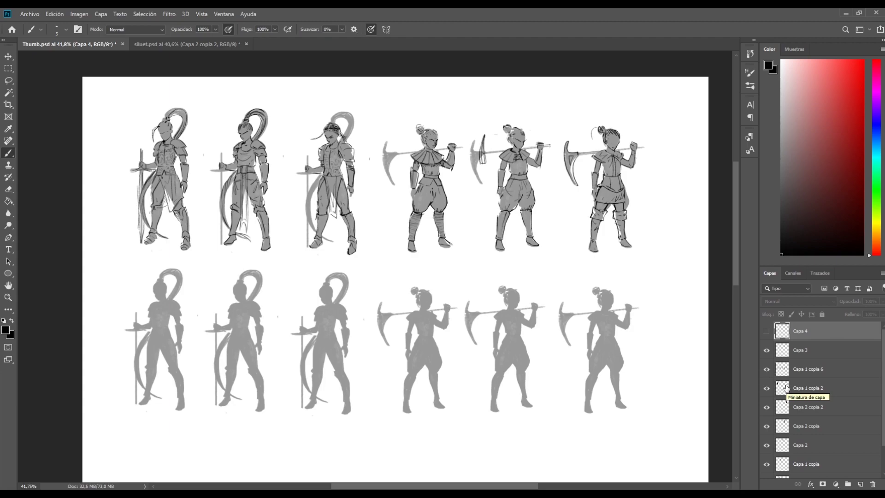
pyautogui.click(186, 44)
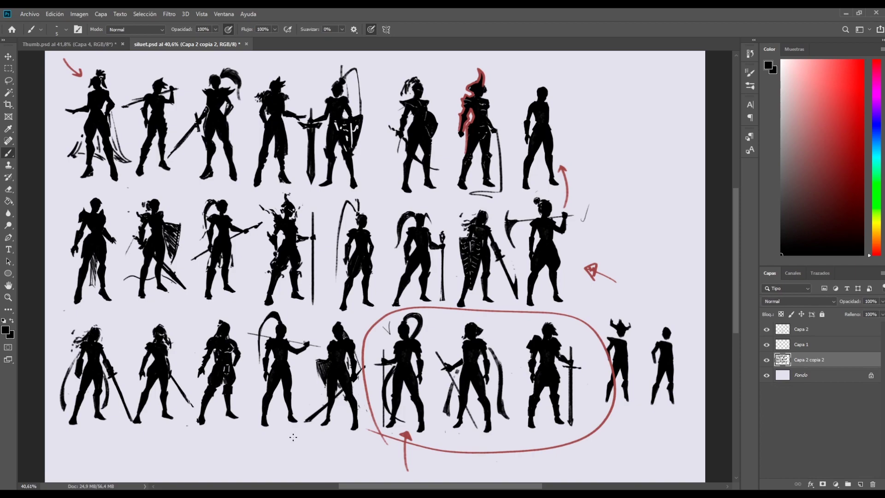
# Step: Brush a small black arrow under a bottom-row silhouette and hide the red Capa 2 annotations
pyautogui.moveTo(290, 444)
pyautogui.mouseDown()
pyautogui.moveTo(280, 422)
pyautogui.moveTo(286, 428)
pyautogui.mouseUp()
pyautogui.click(766, 329)
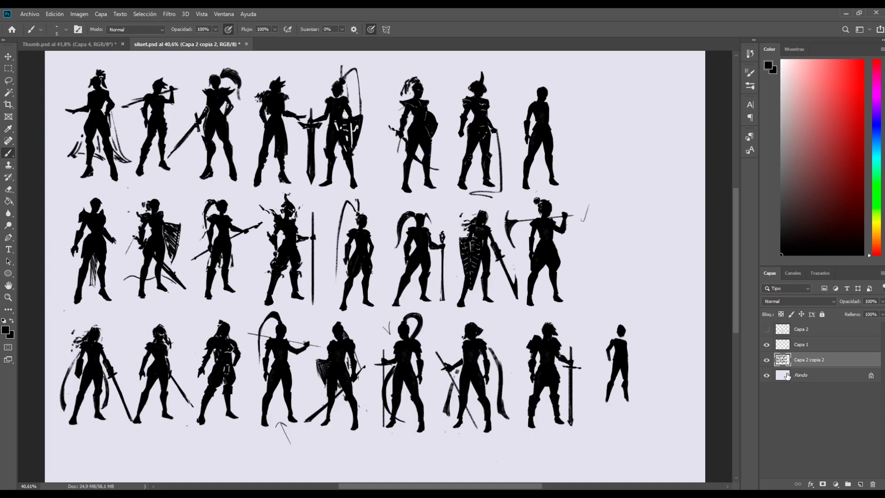